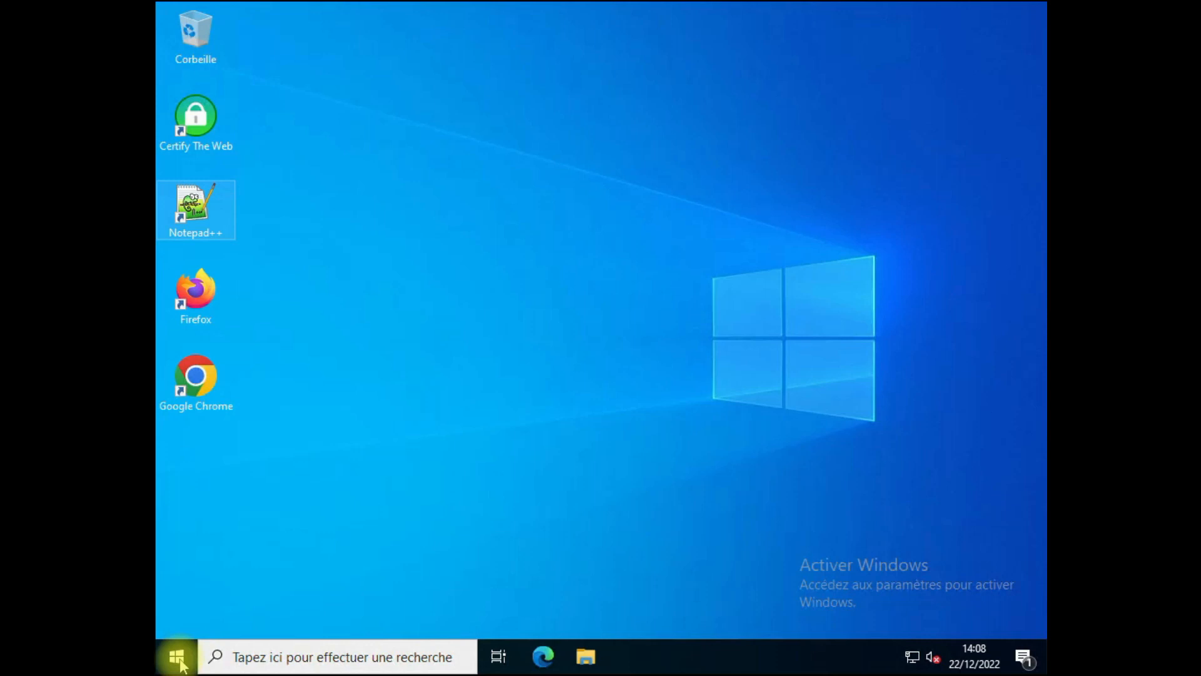
Step: Launch Server Manager (Gestionnaire de serveur) from the Start menu
click(178, 657)
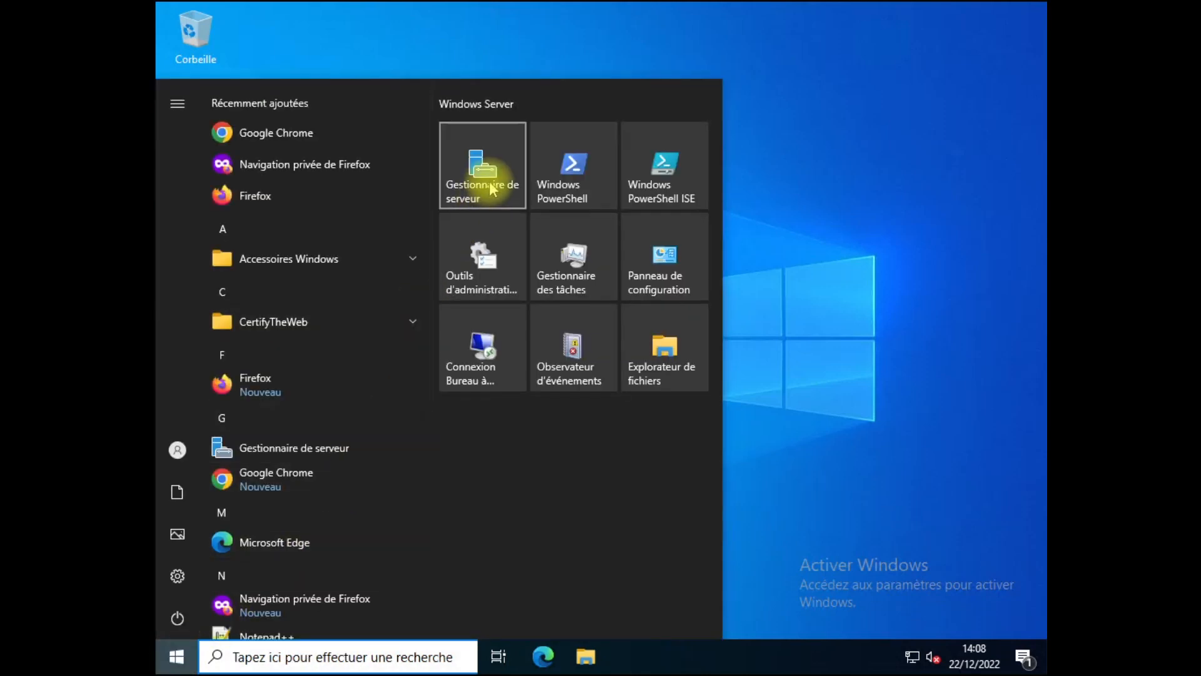
click(492, 187)
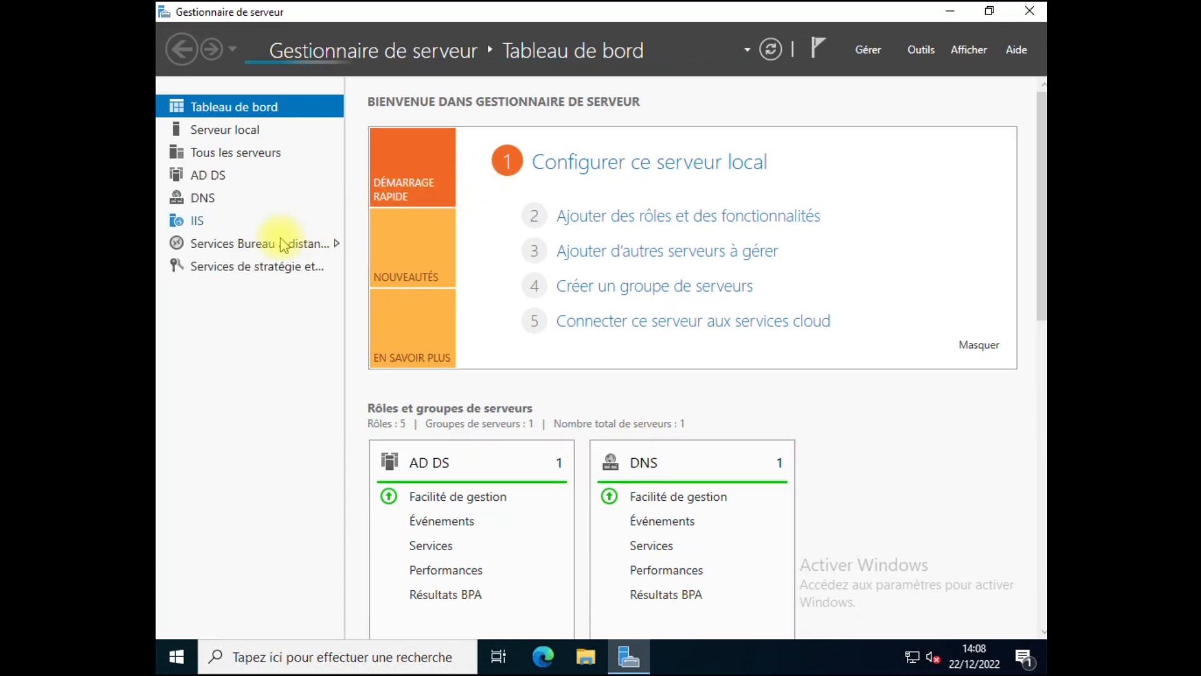
Step: Go to Remote Desktop Services > Collections, still empty, and show its TÂCHES list
click(271, 244)
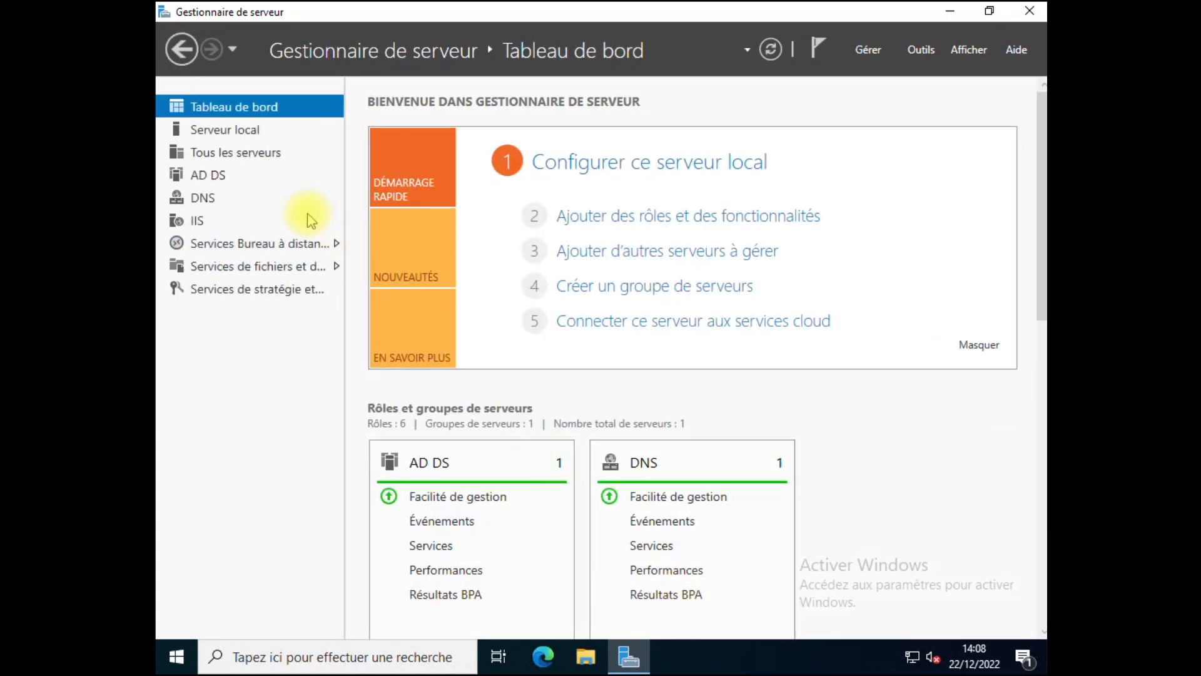
click(291, 245)
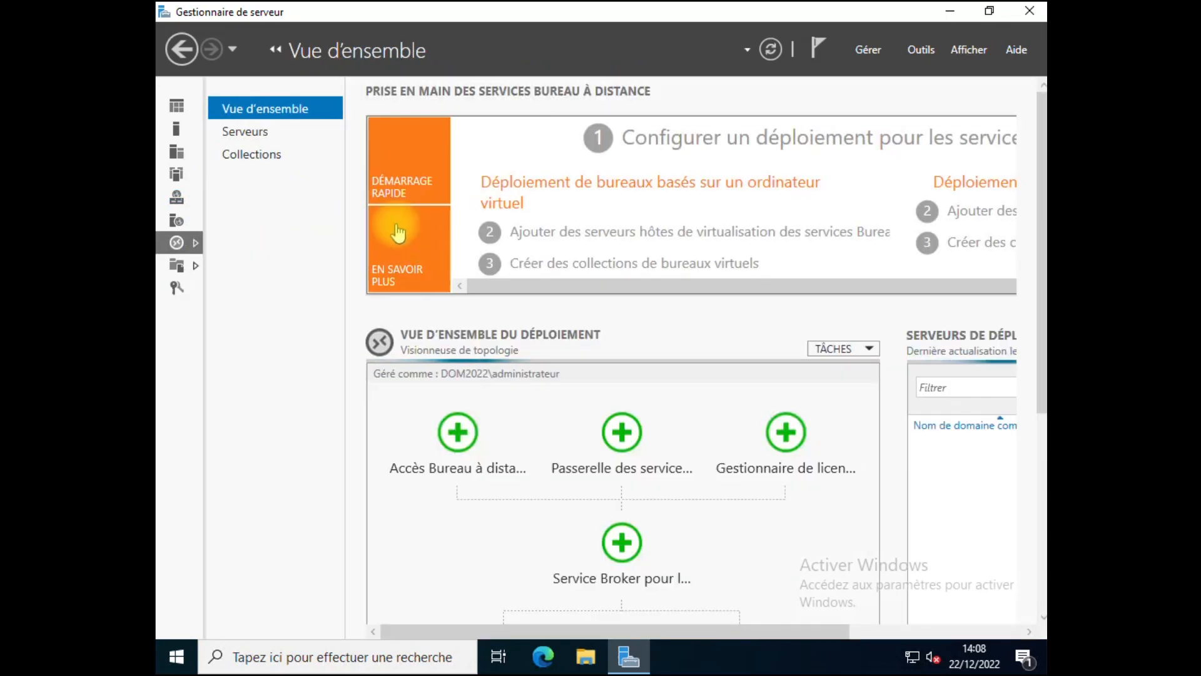
click(276, 164)
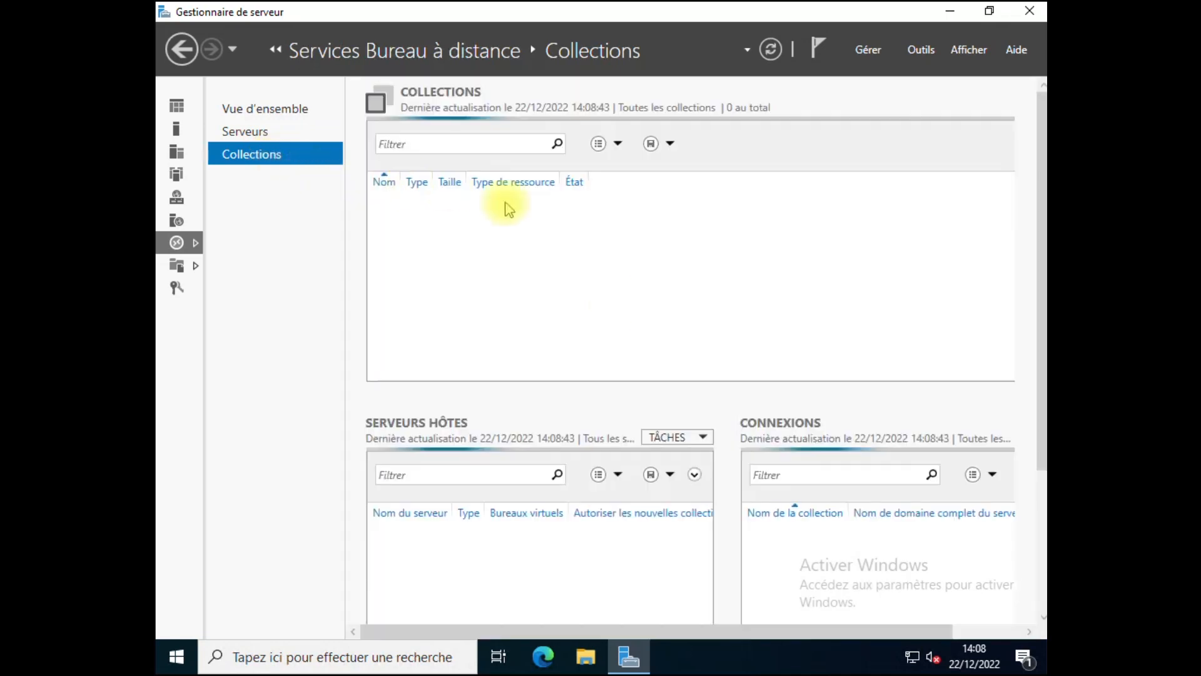
drag(793, 637, 944, 632)
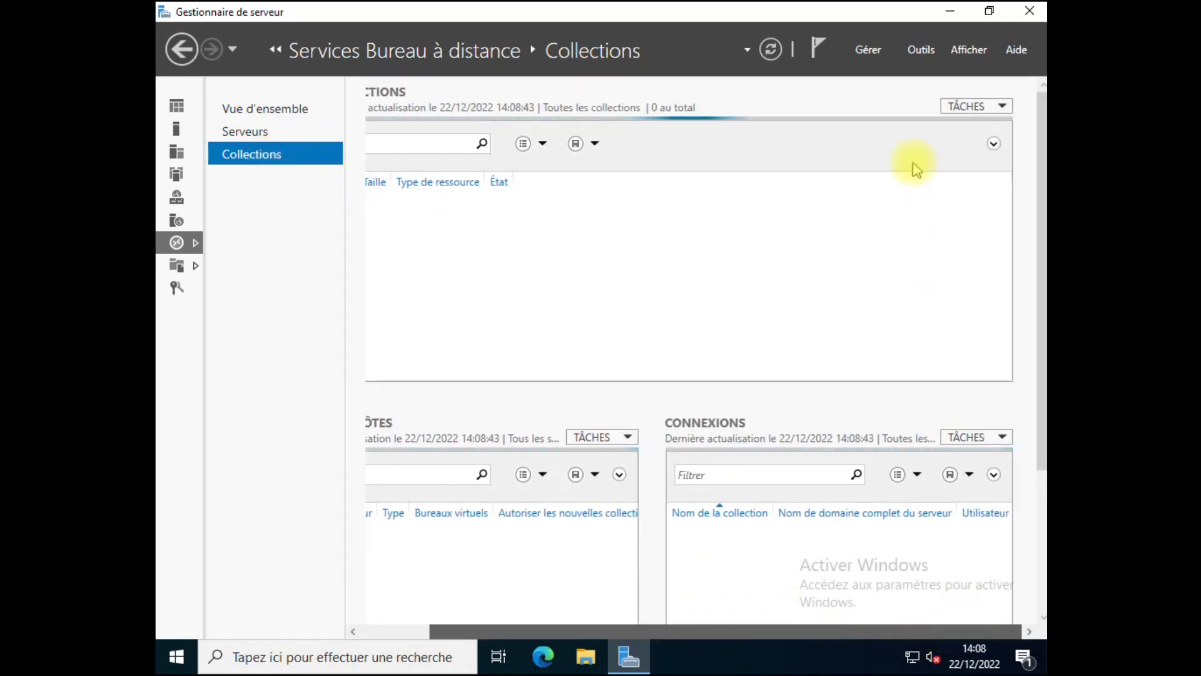
click(969, 107)
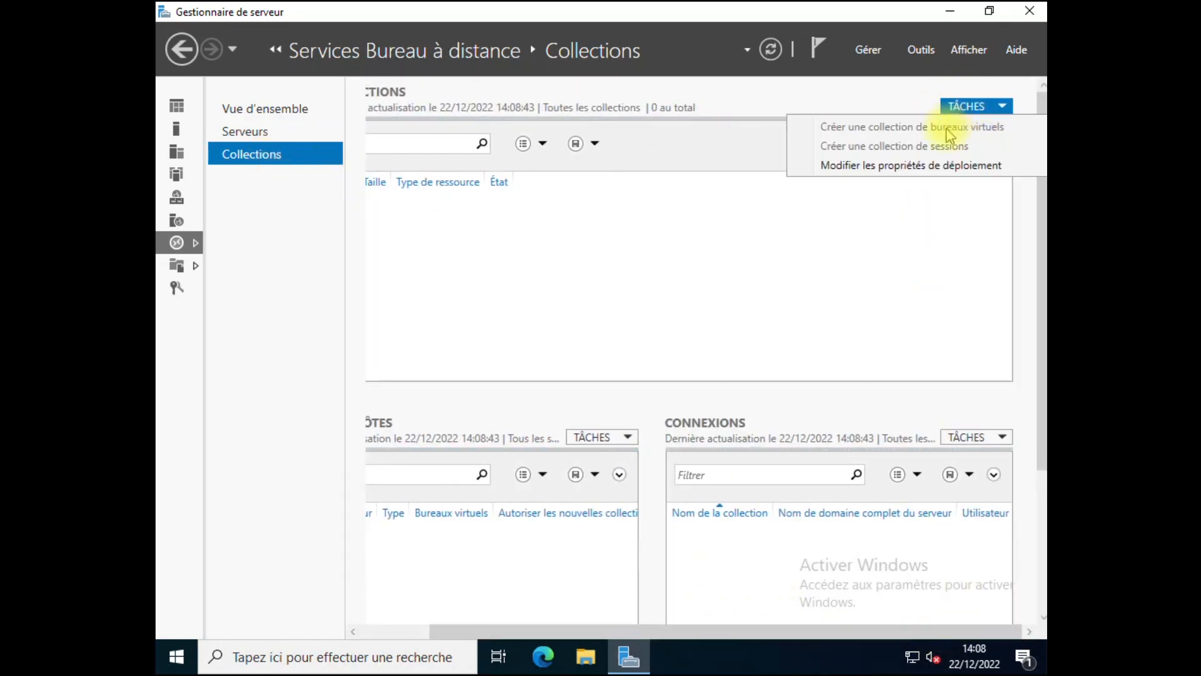
click(831, 102)
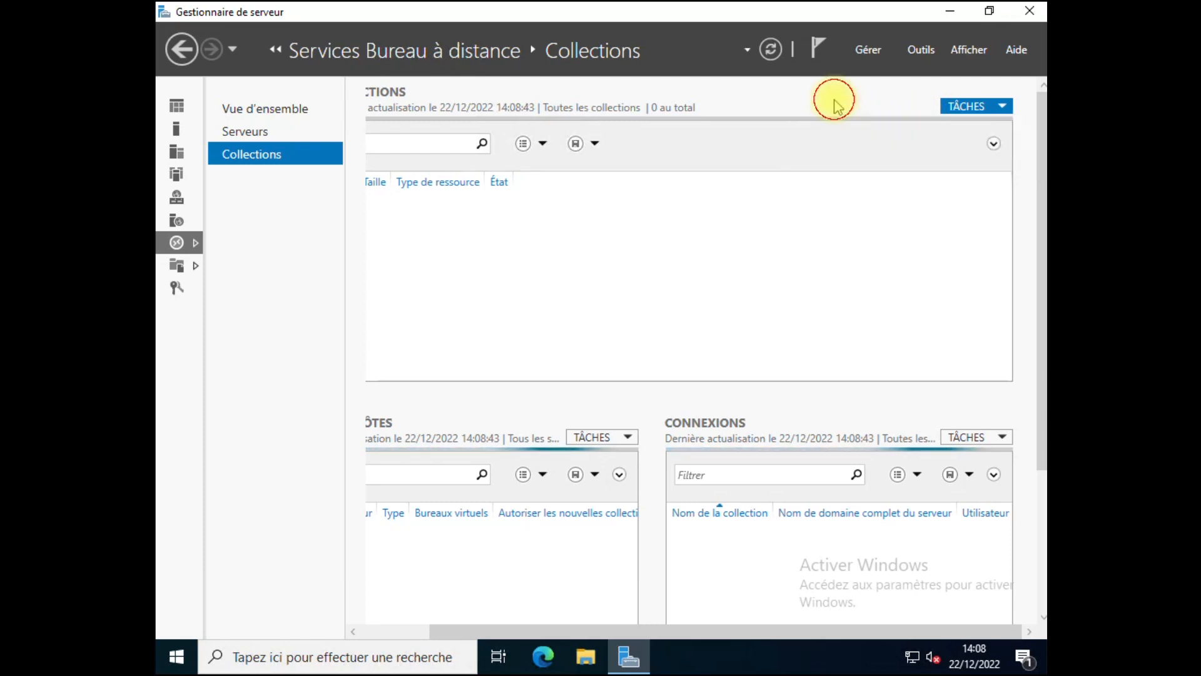
click(956, 106)
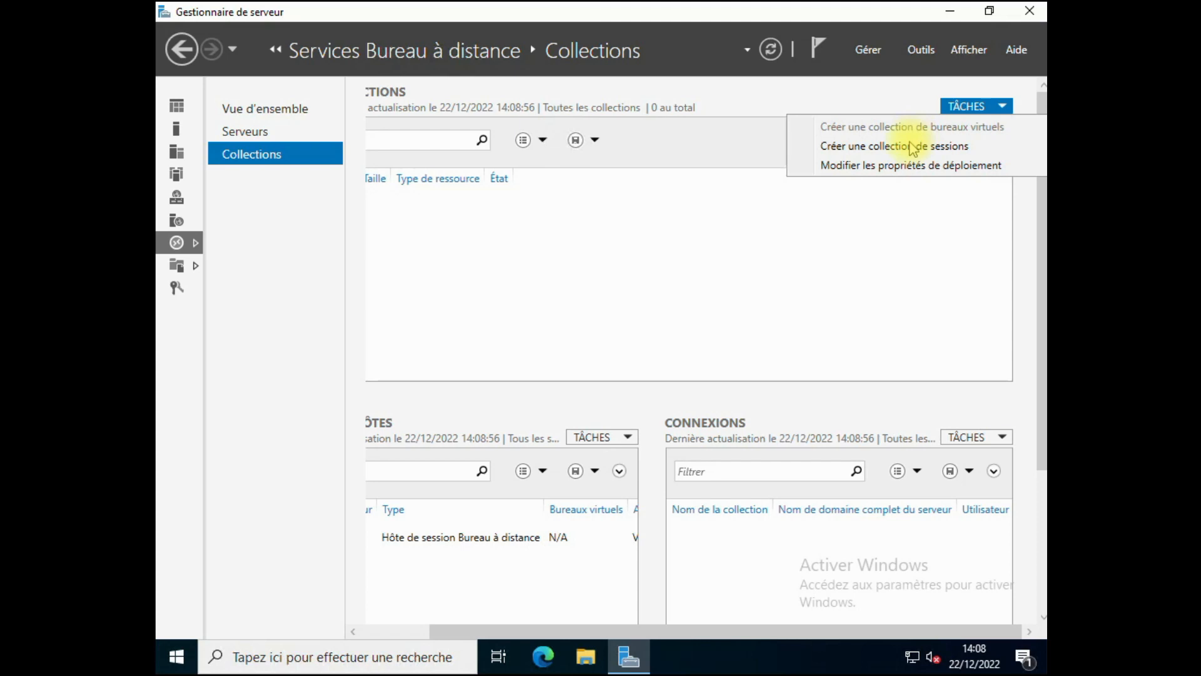
Step: Start a new session collection named REMOTE_APP with a description
click(891, 147)
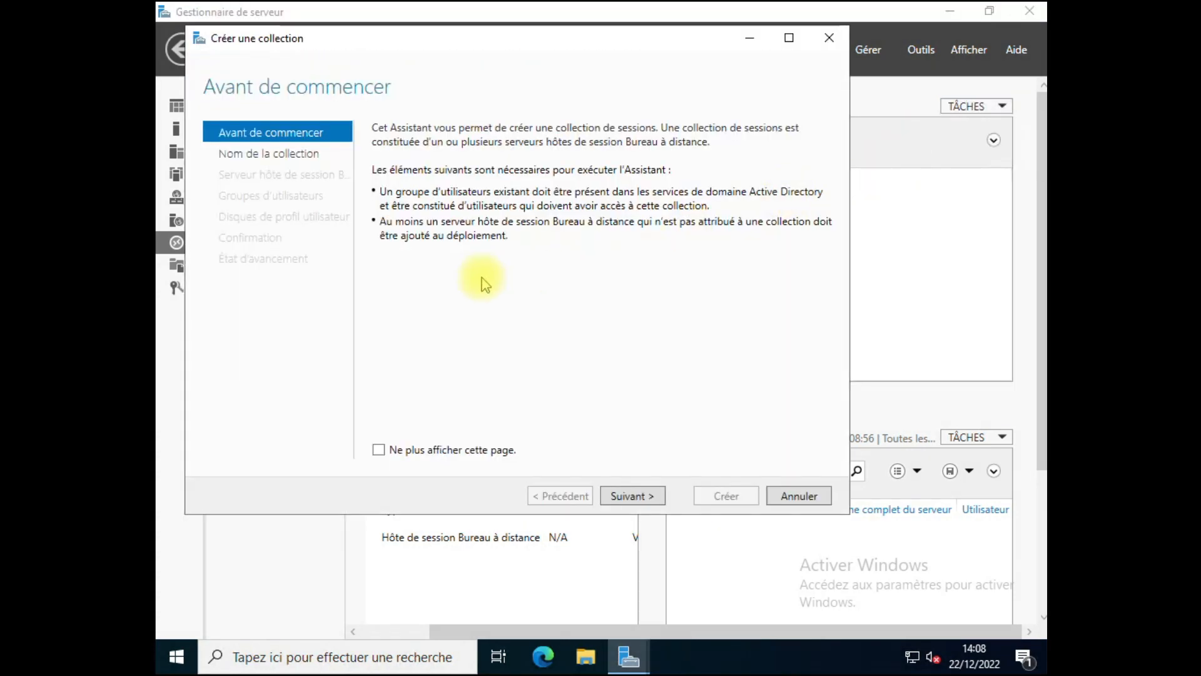
click(626, 495)
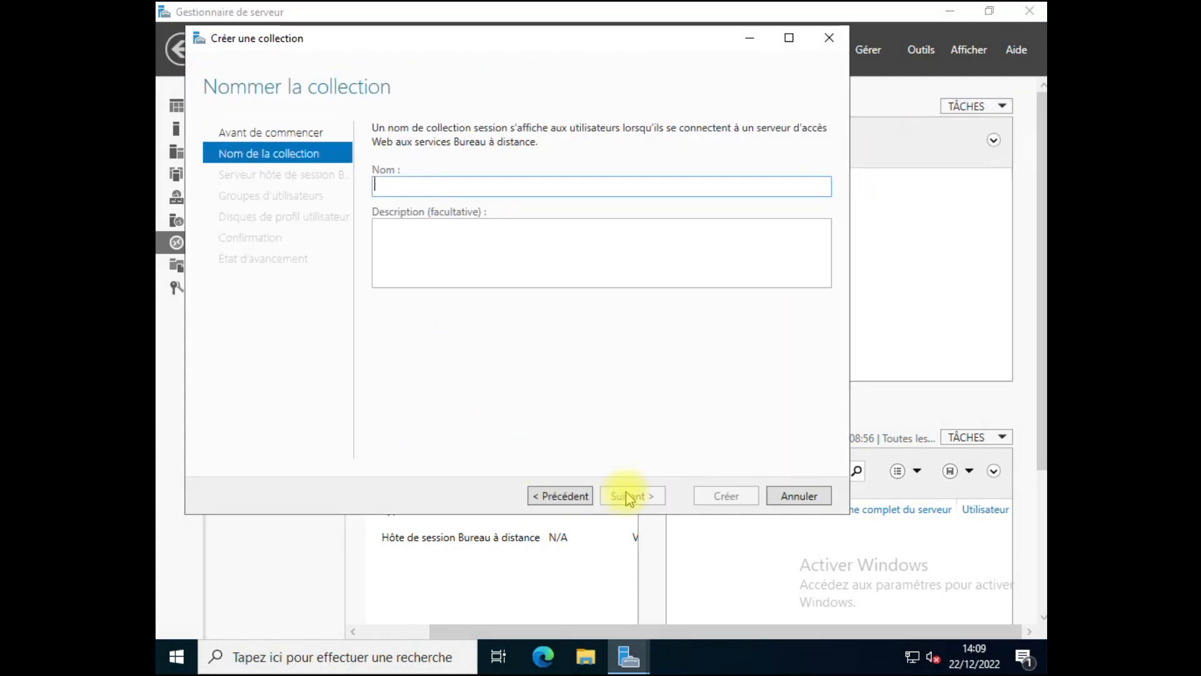
text(REMOTE_APP)
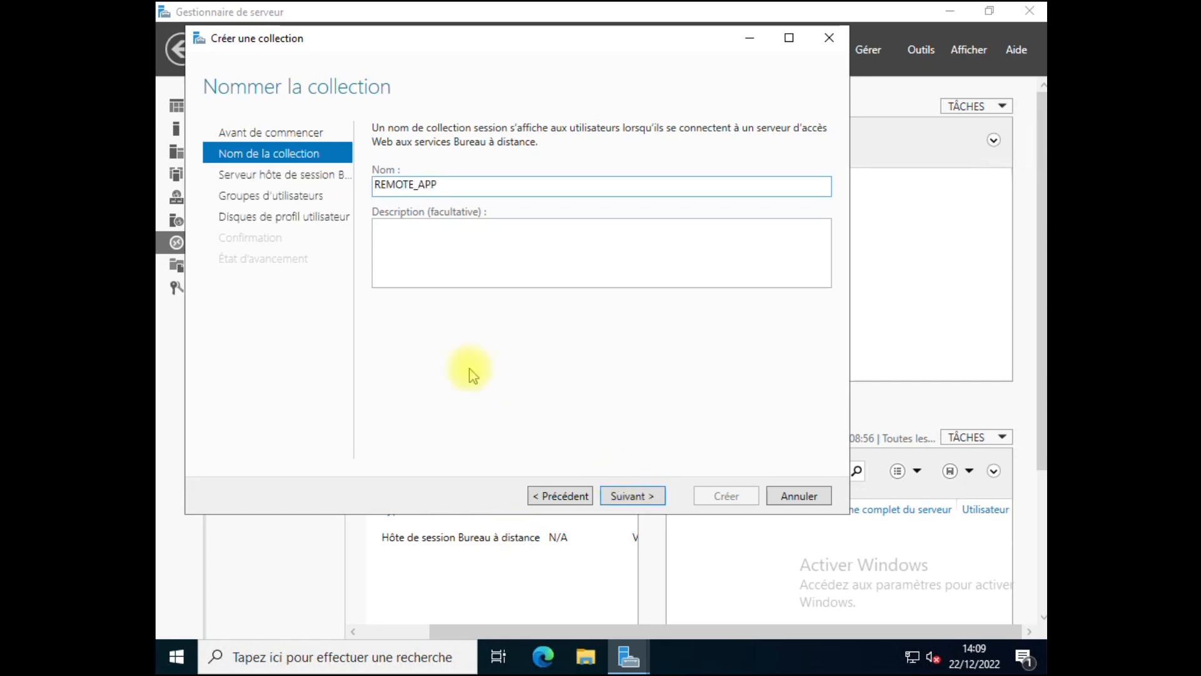
click(436, 258)
text(Collection pour Remote APP.)
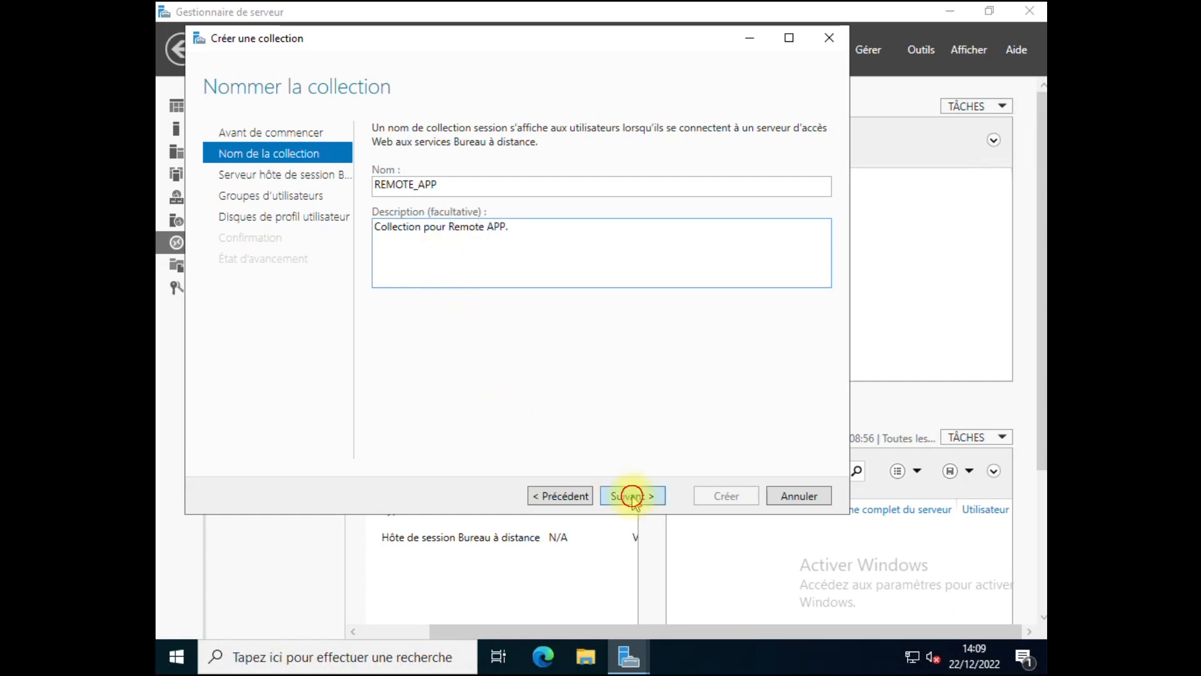
Step: Add SRV-2022 as the collection's session host server
click(632, 495)
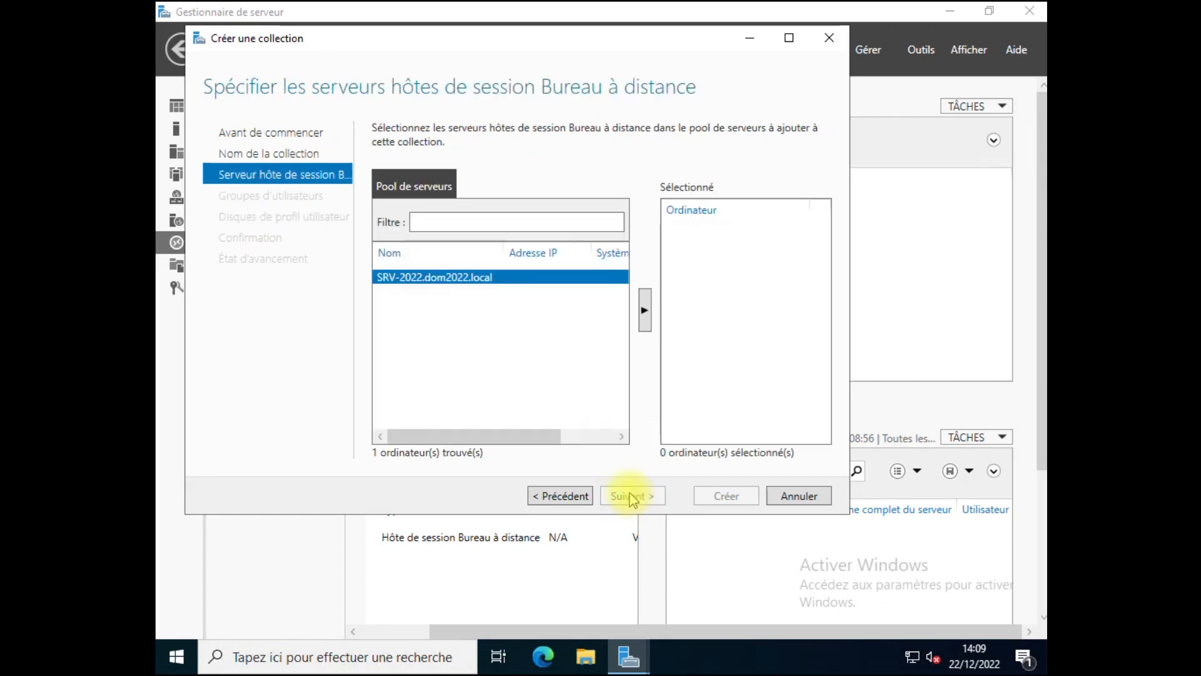
double_click(453, 287)
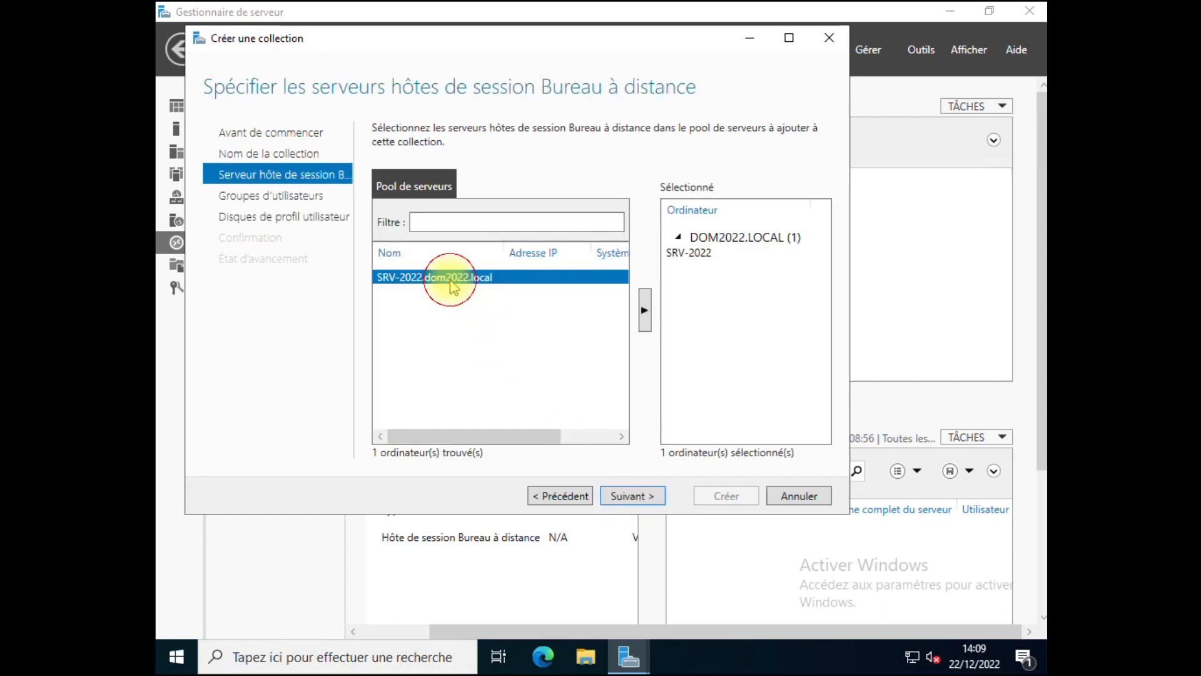
click(631, 498)
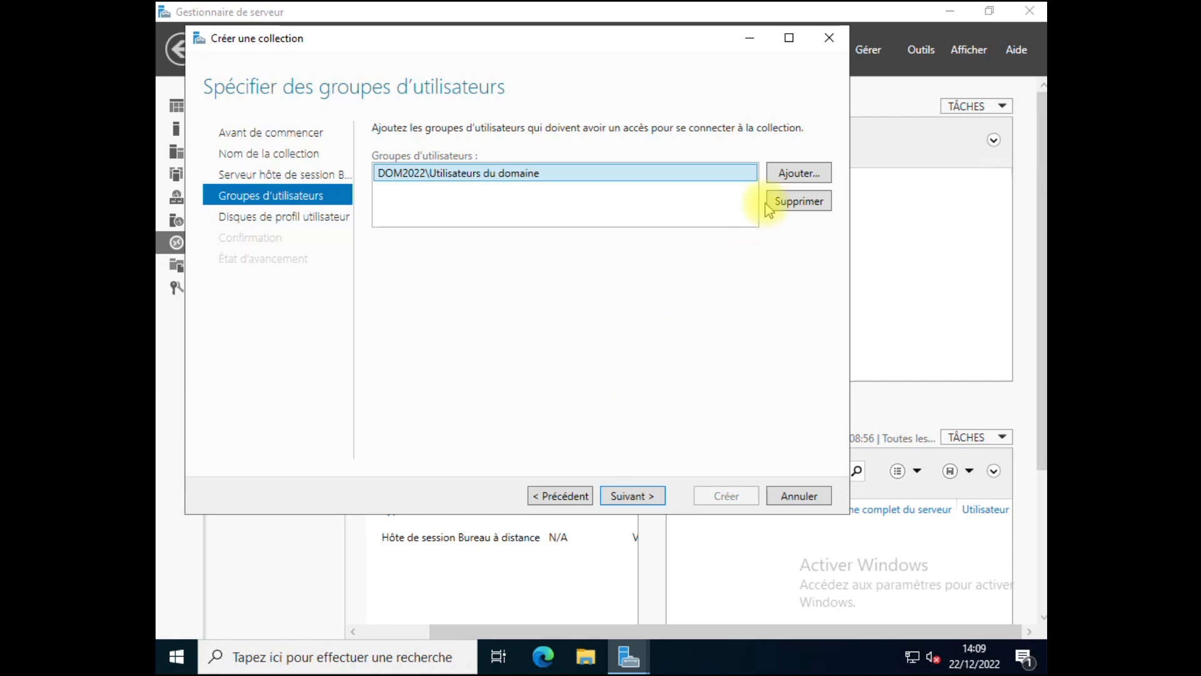
Step: Replace Utilisateurs du domaine with the gg_comptables group as the allowed user group
click(787, 200)
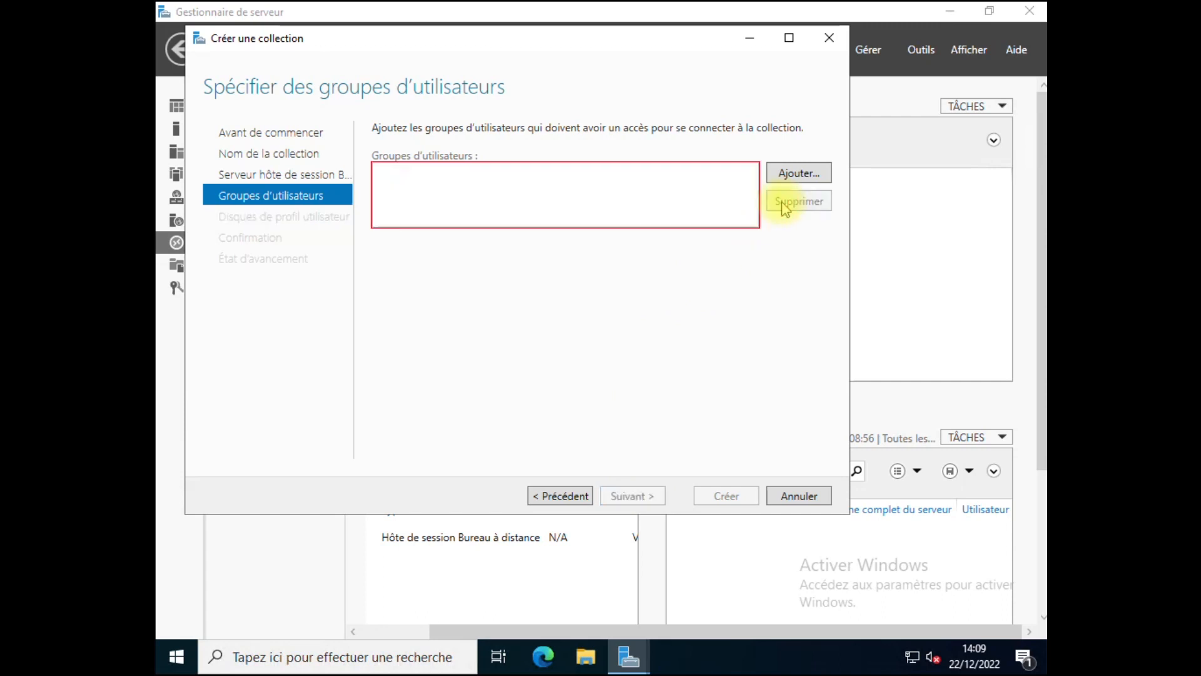
click(778, 183)
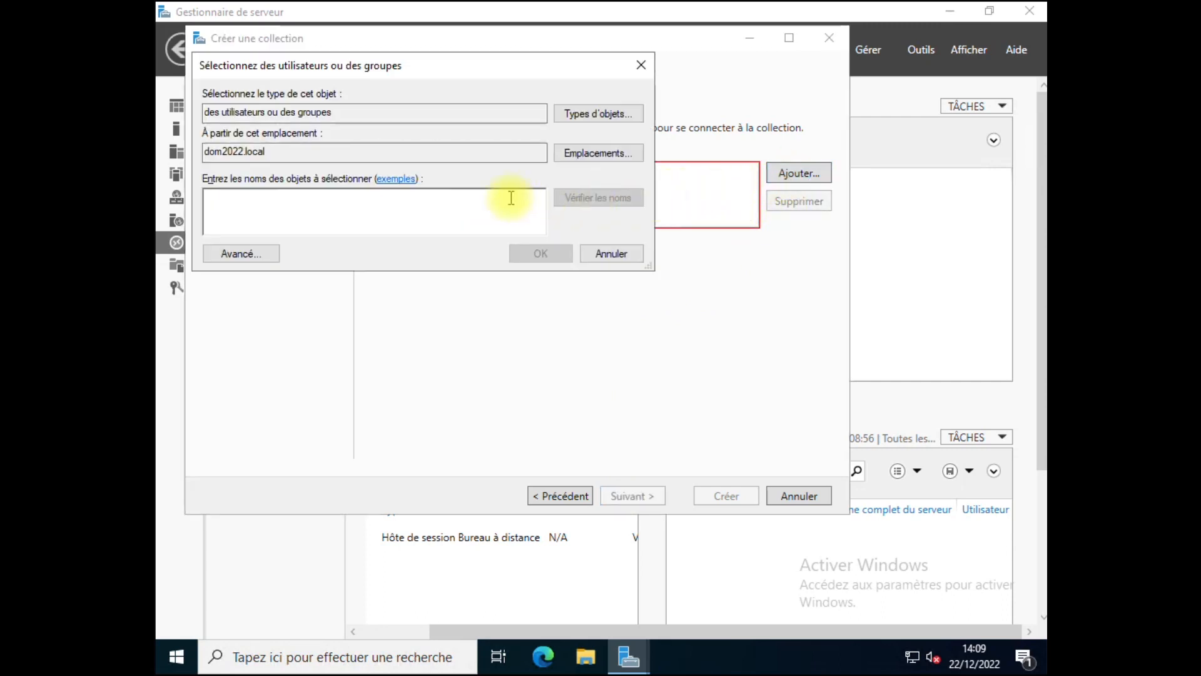
text(comptable)
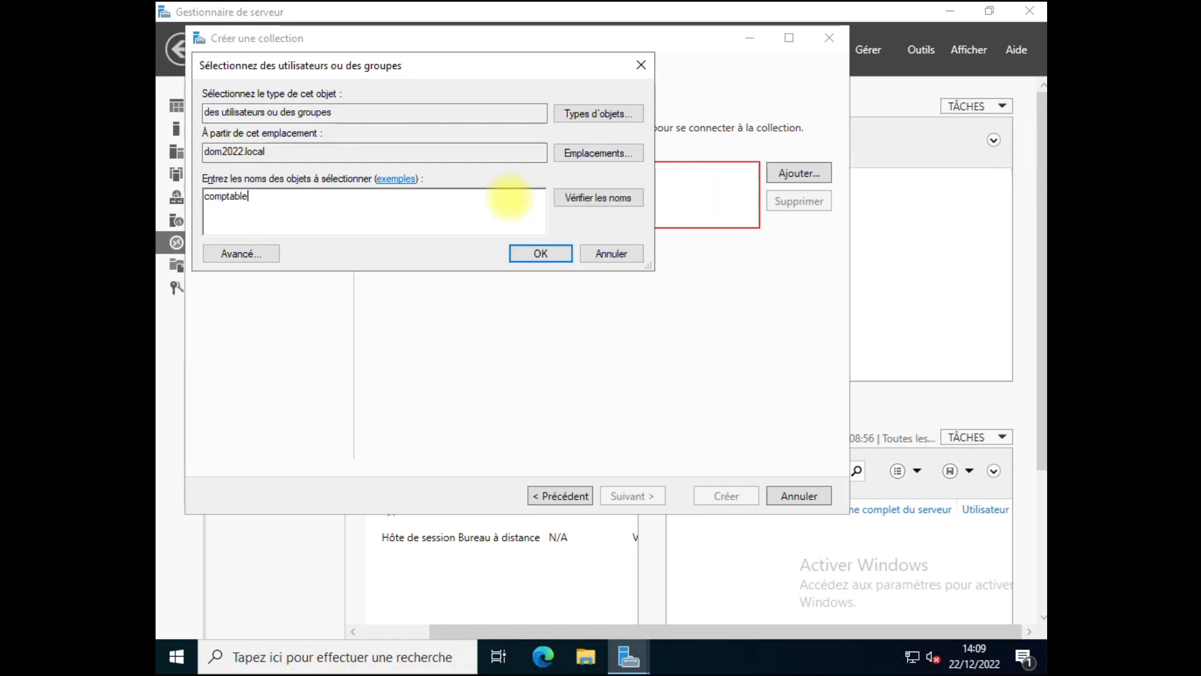
key(Return)
click(266, 306)
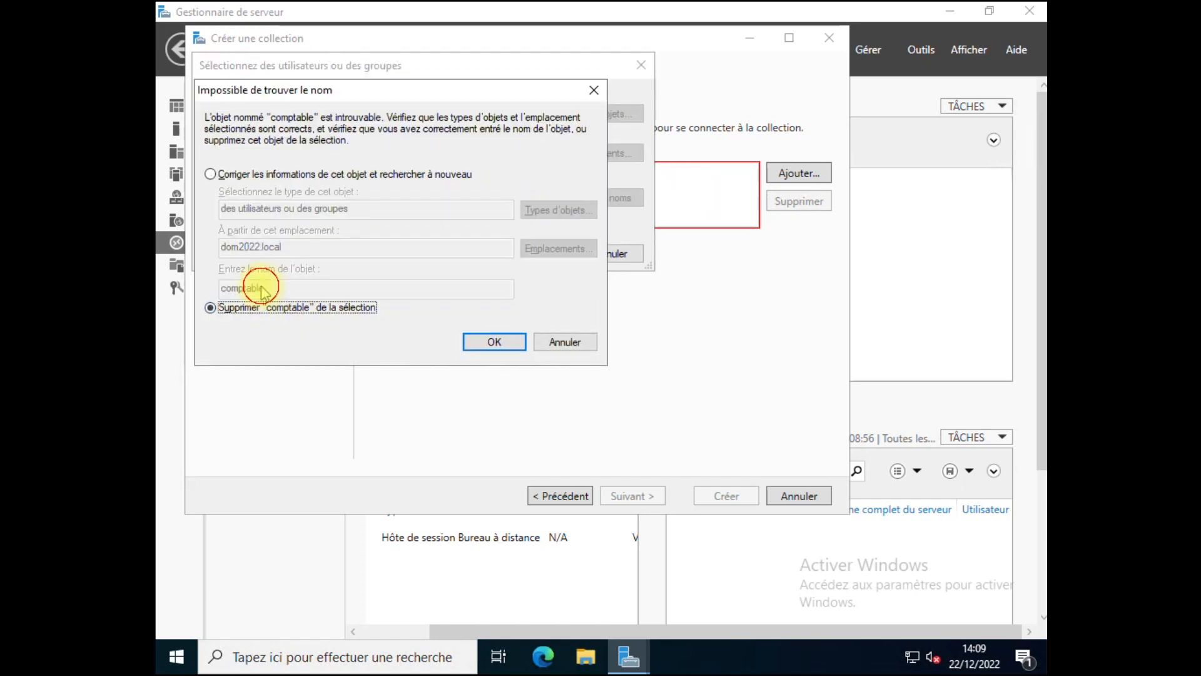
click(210, 174)
double_click(242, 288)
key(BackSpace)
text(gg)
key(Return)
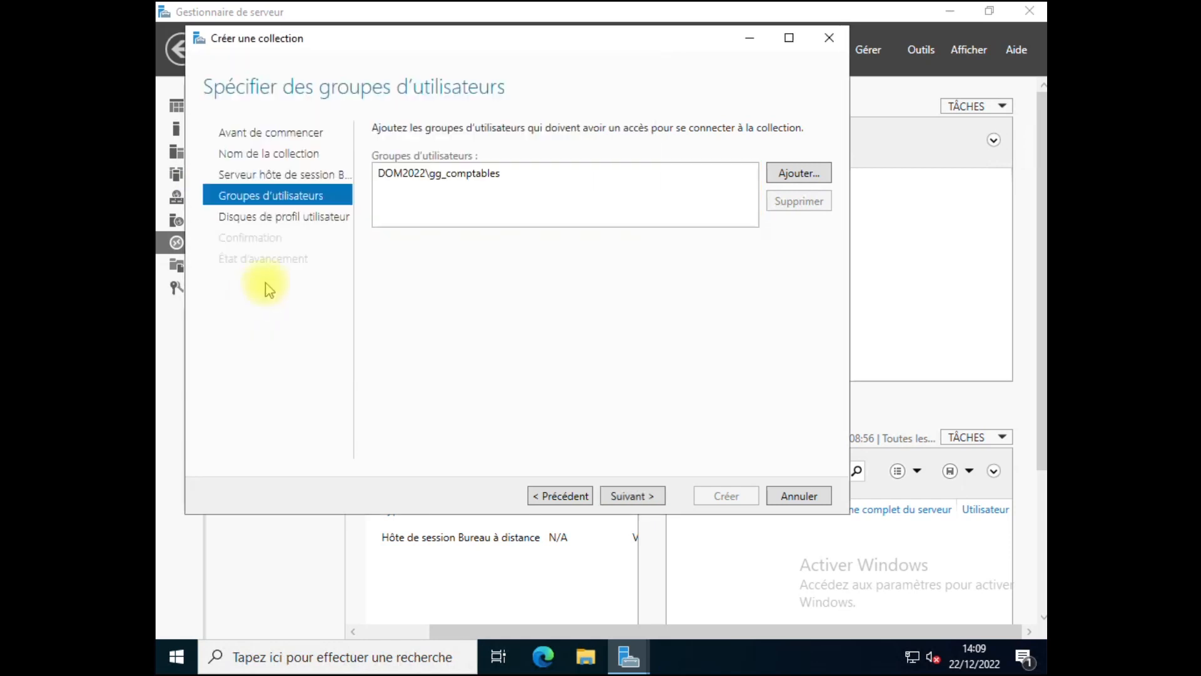
Step: Turn off user profile disks and create the REMOTE_APP collection
click(634, 495)
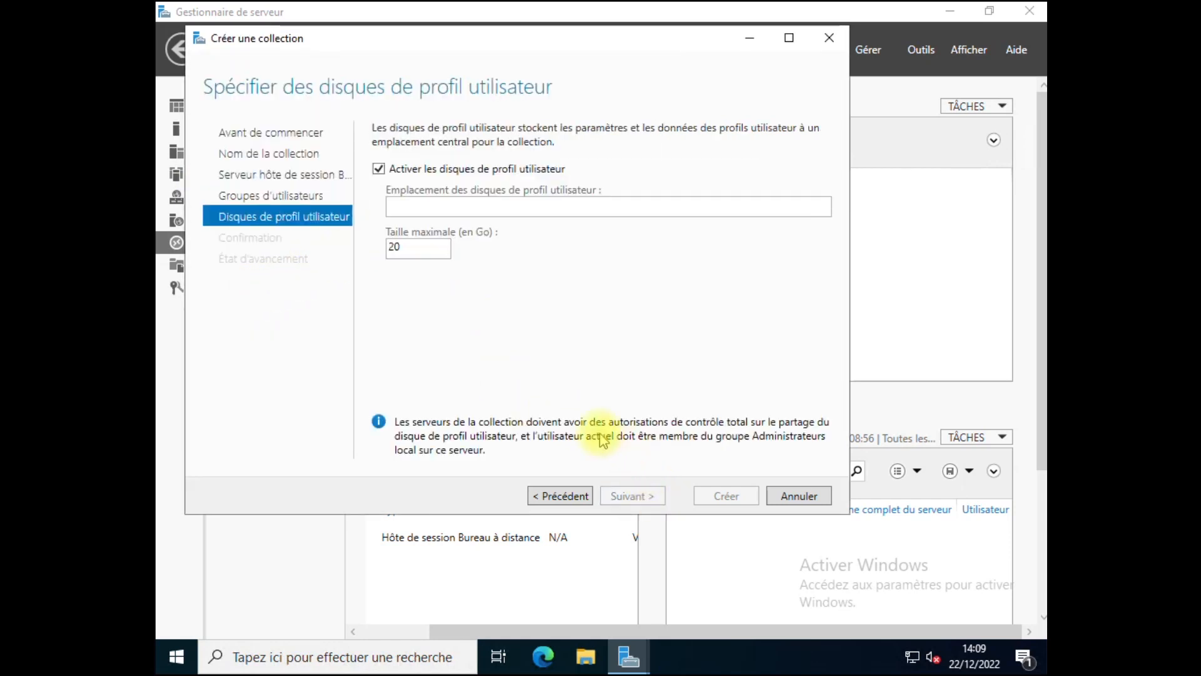
click(379, 169)
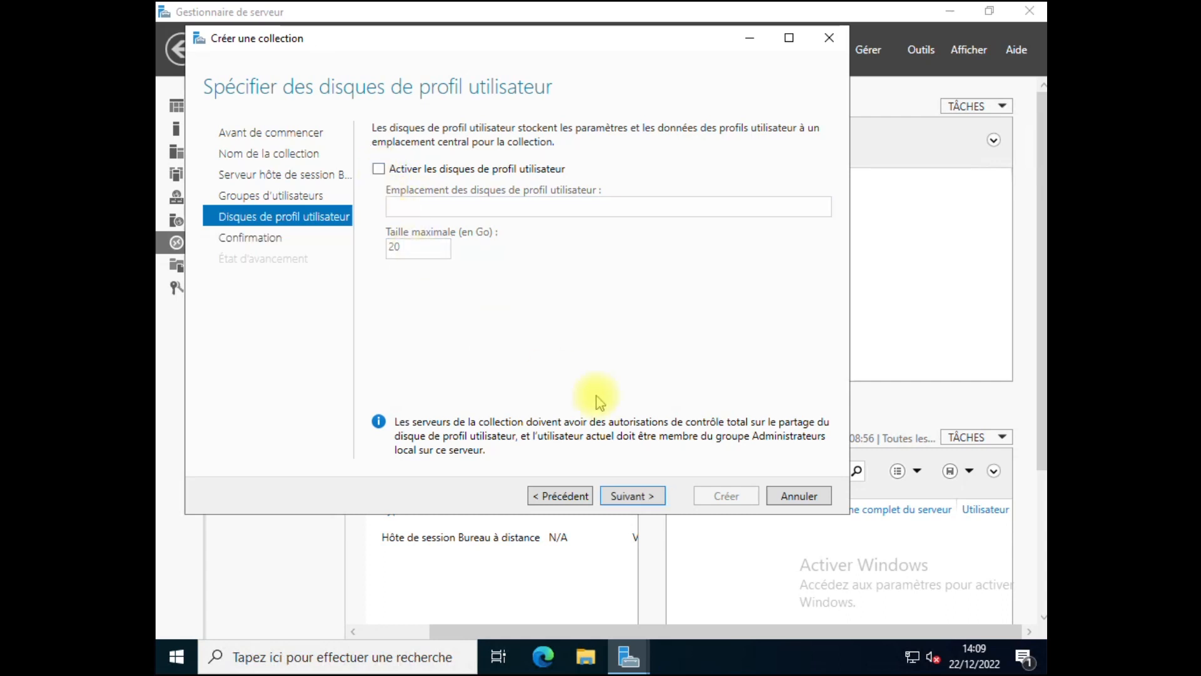
click(651, 496)
click(717, 497)
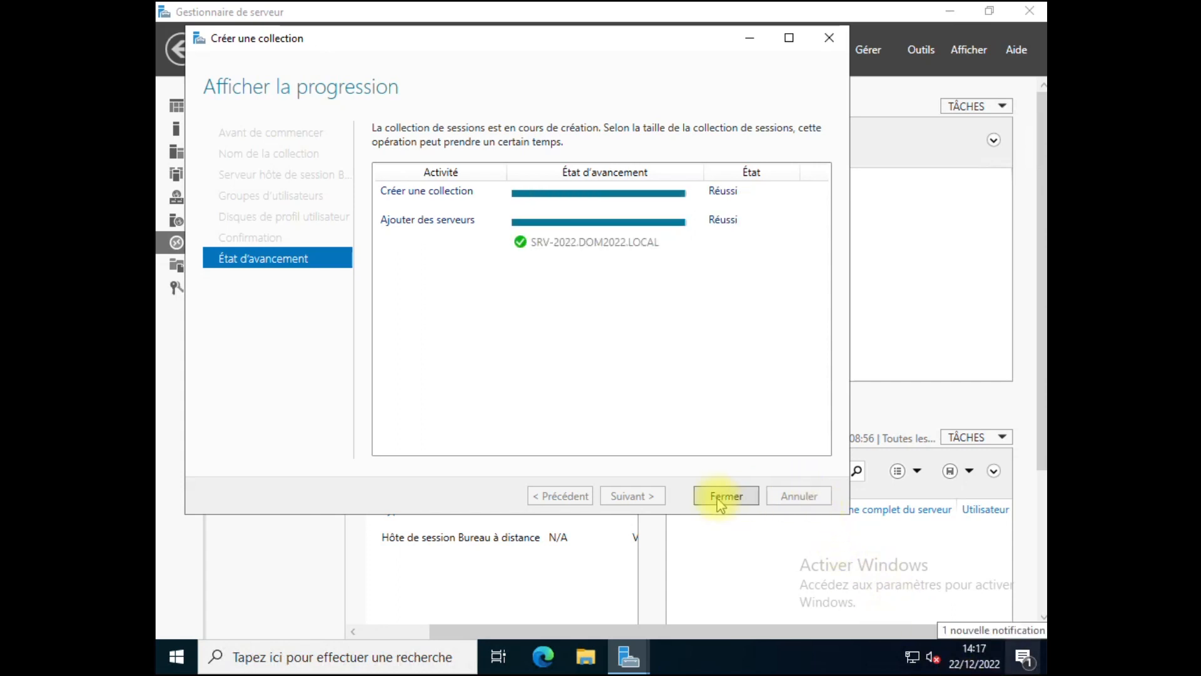
click(724, 496)
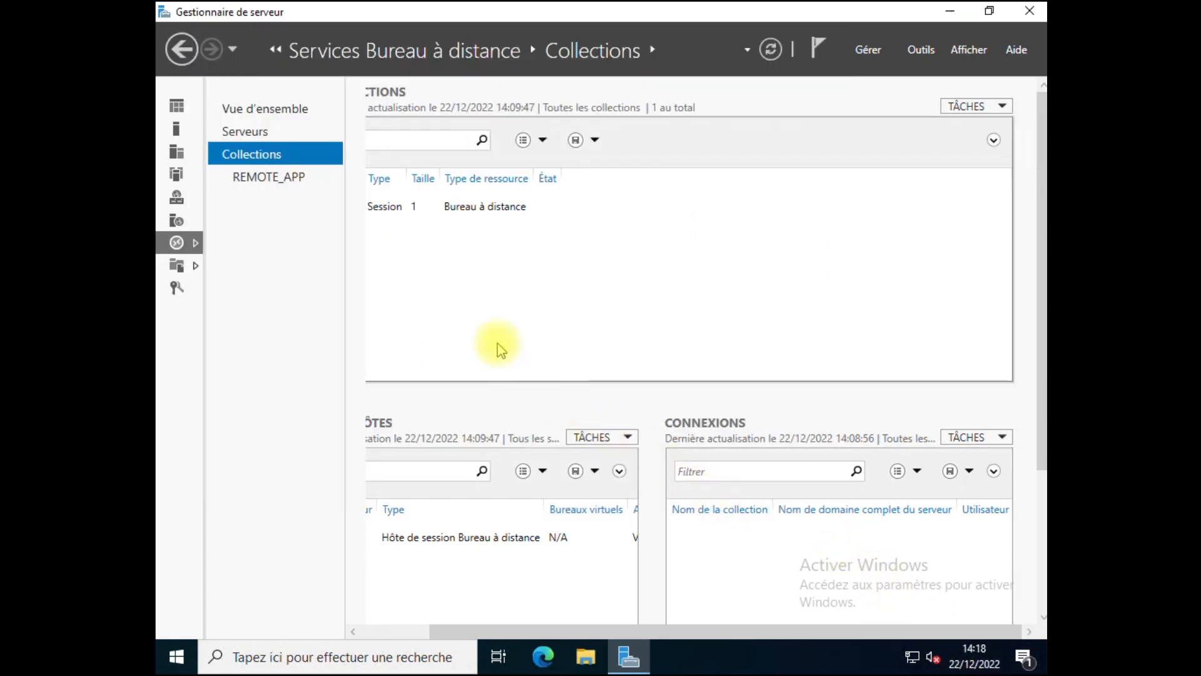
Step: Publish Google Chrome as a RemoteApp program from the REMOTE_APP collection page
click(291, 178)
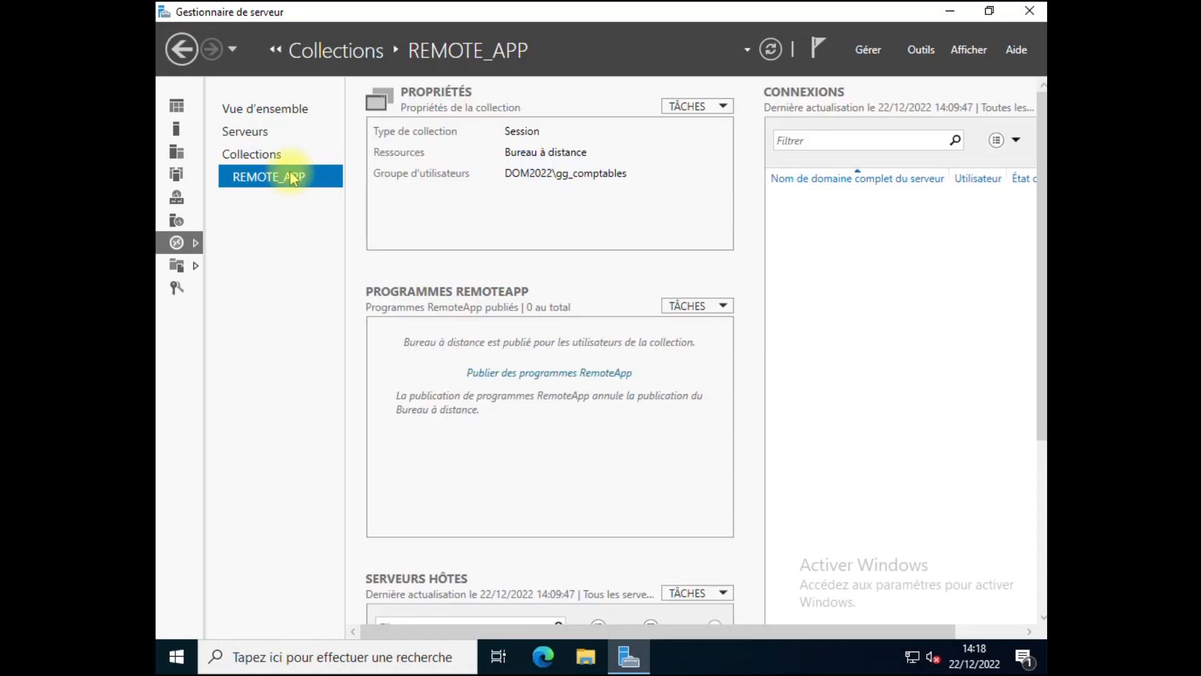
click(688, 308)
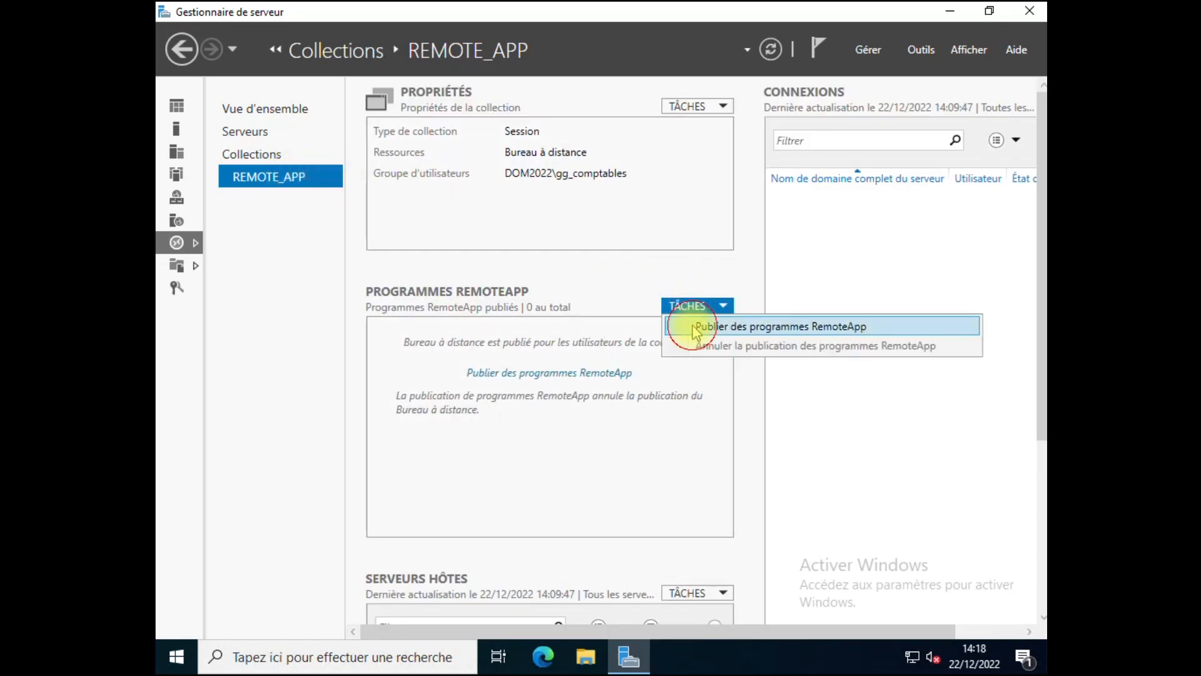
click(696, 328)
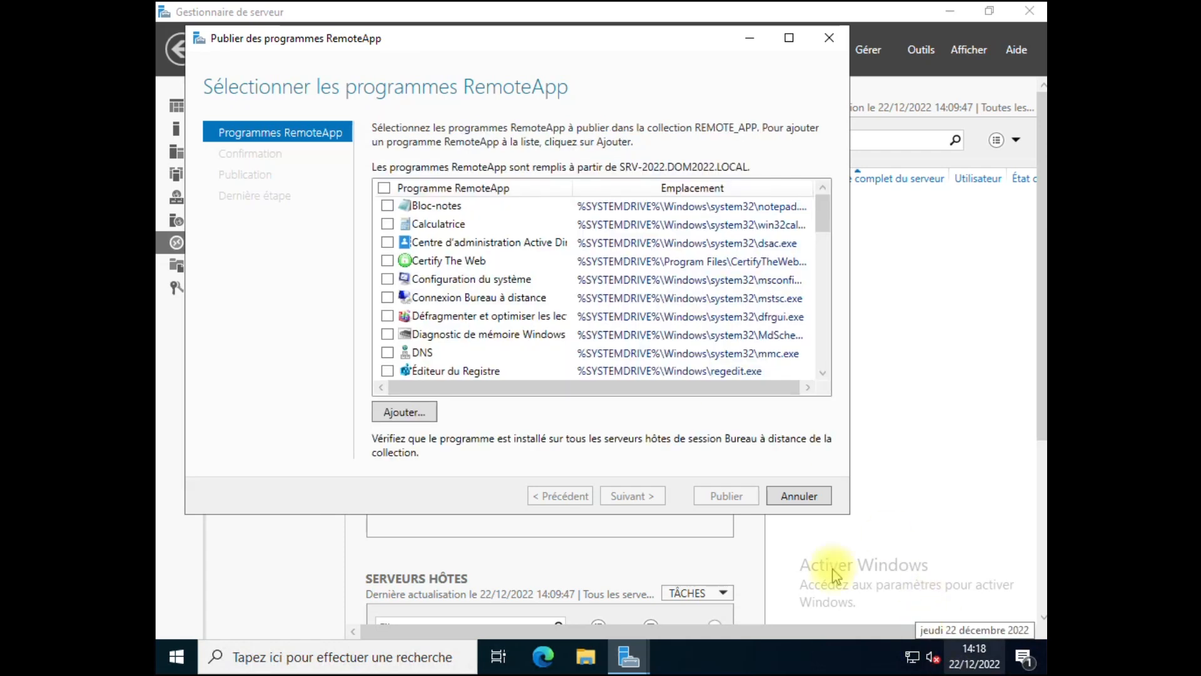
scroll(420, 319, down, 3)
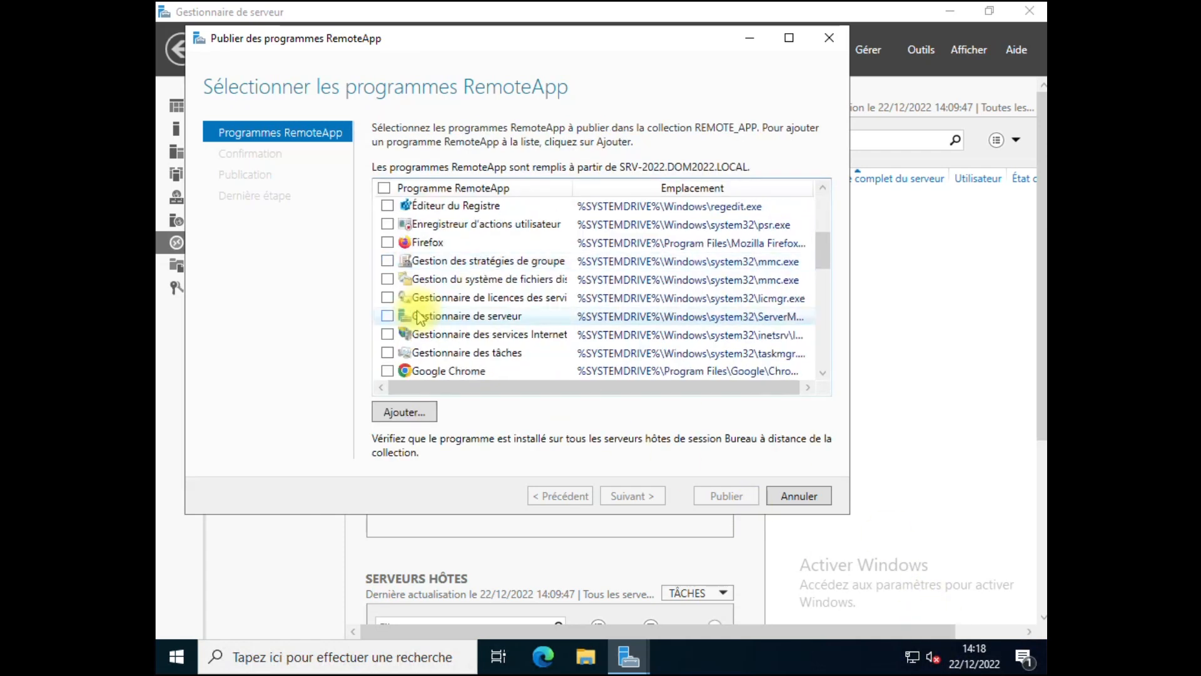
scroll(391, 377, down, 1)
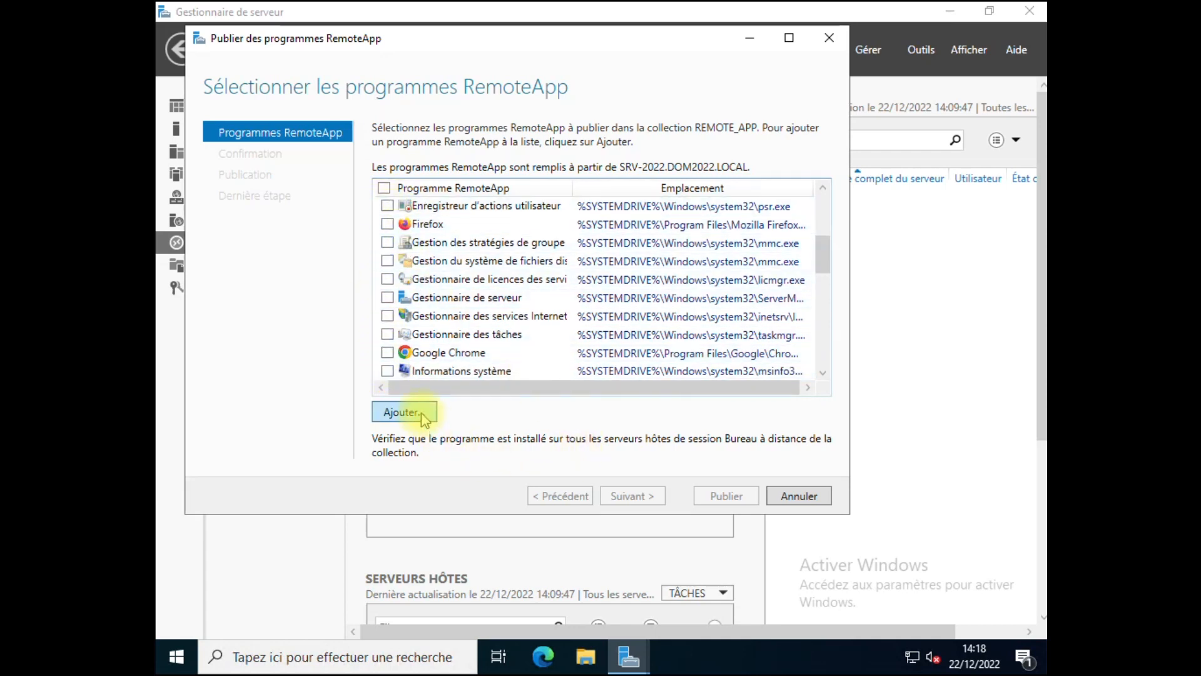
click(387, 353)
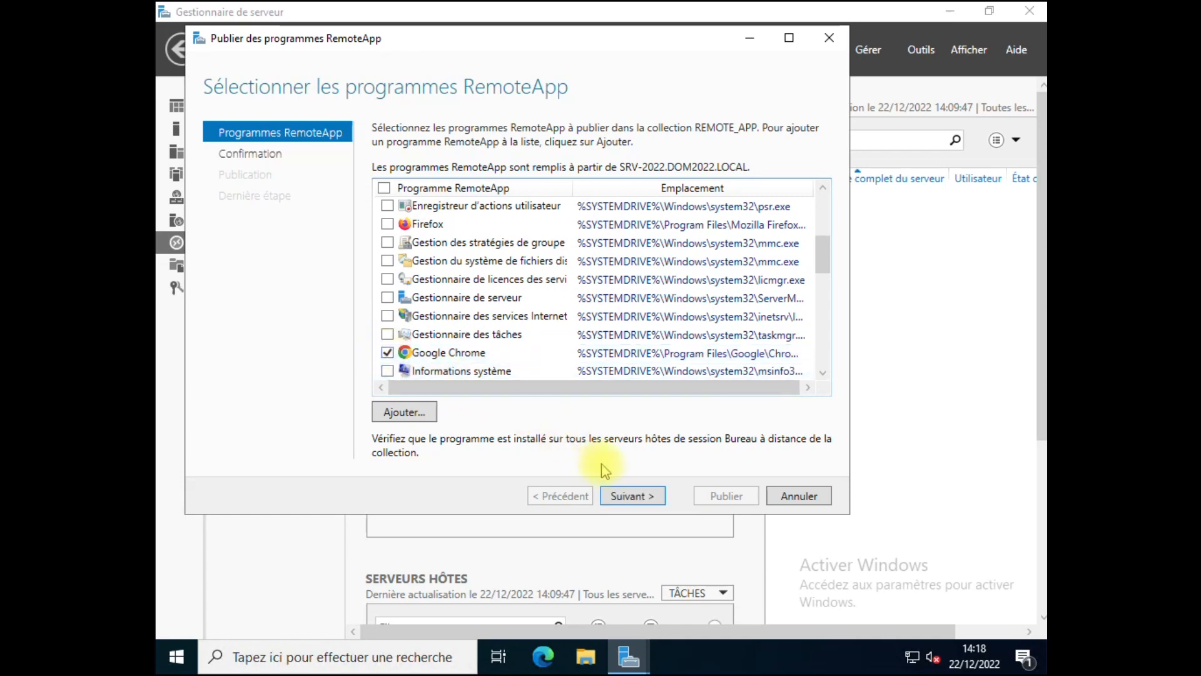
click(635, 495)
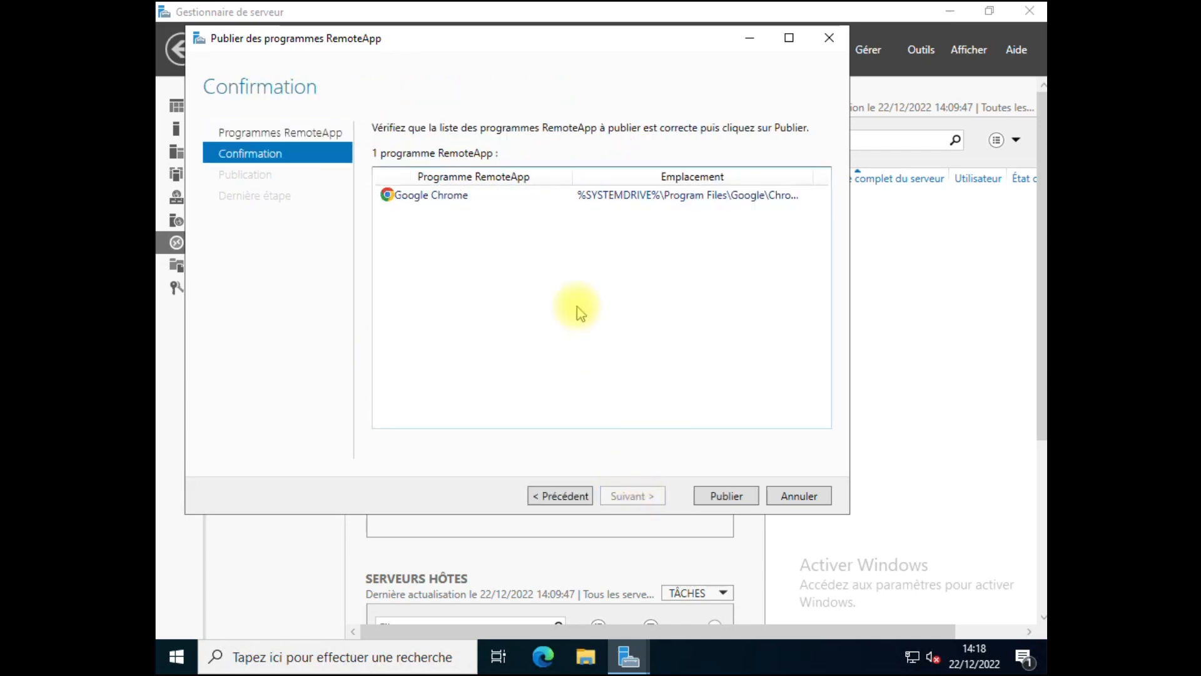
click(725, 498)
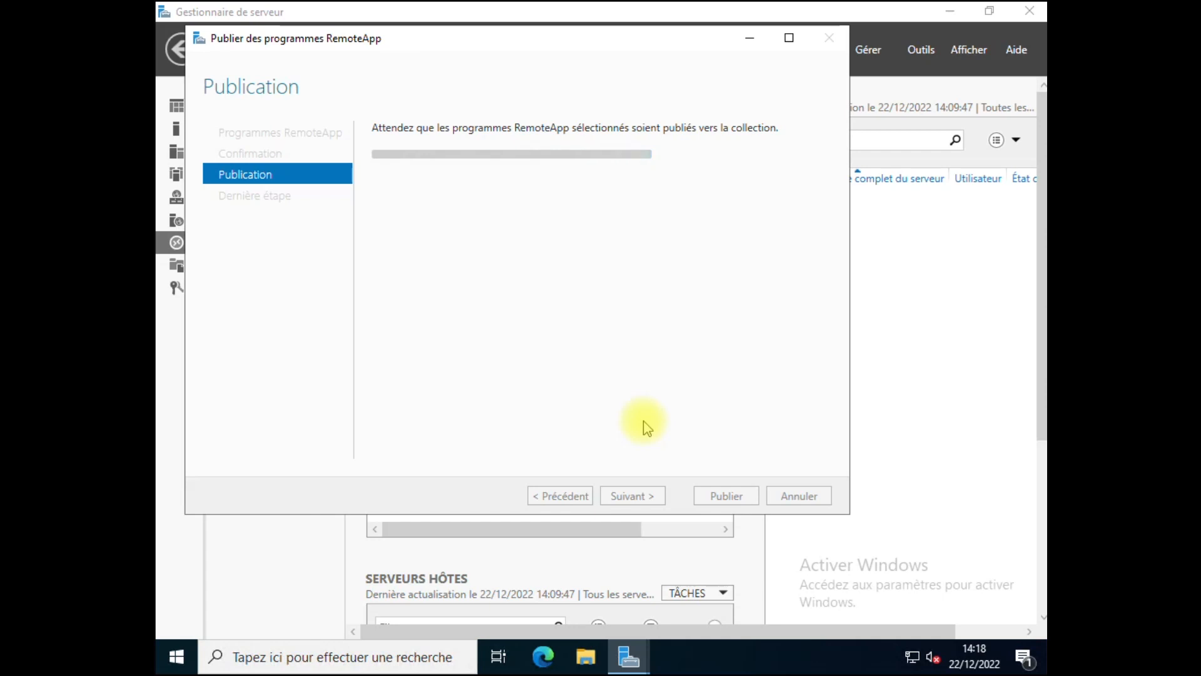
click(725, 497)
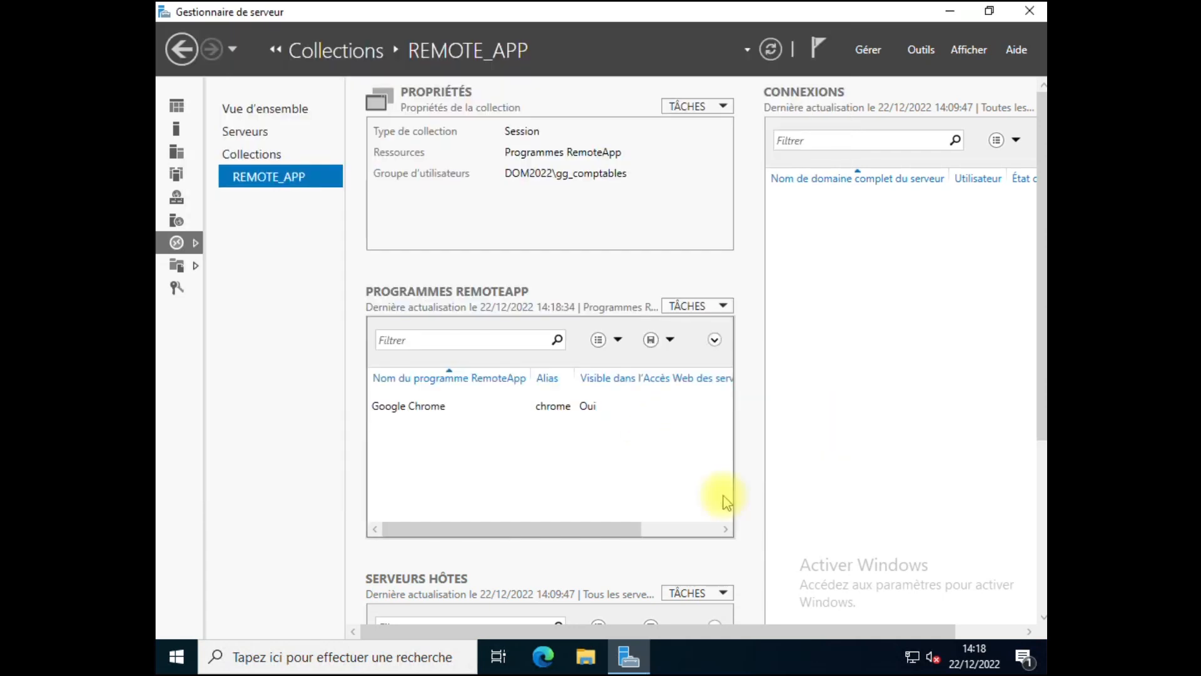
click(1030, 12)
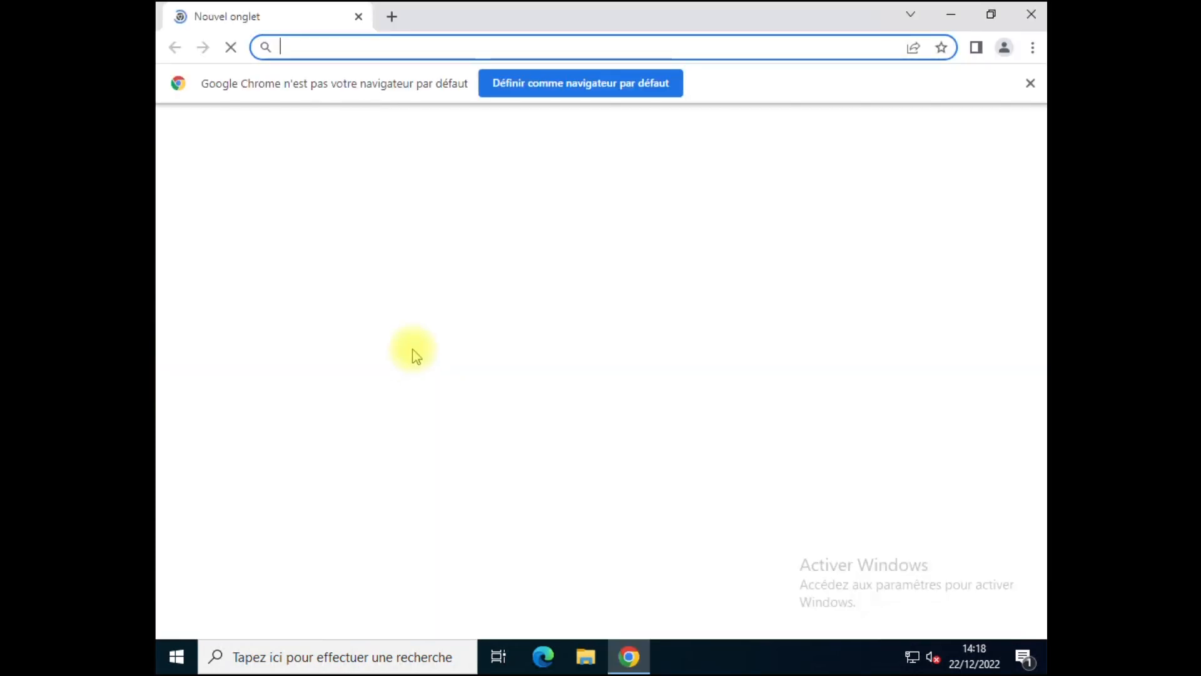
click(1030, 84)
click(548, 49)
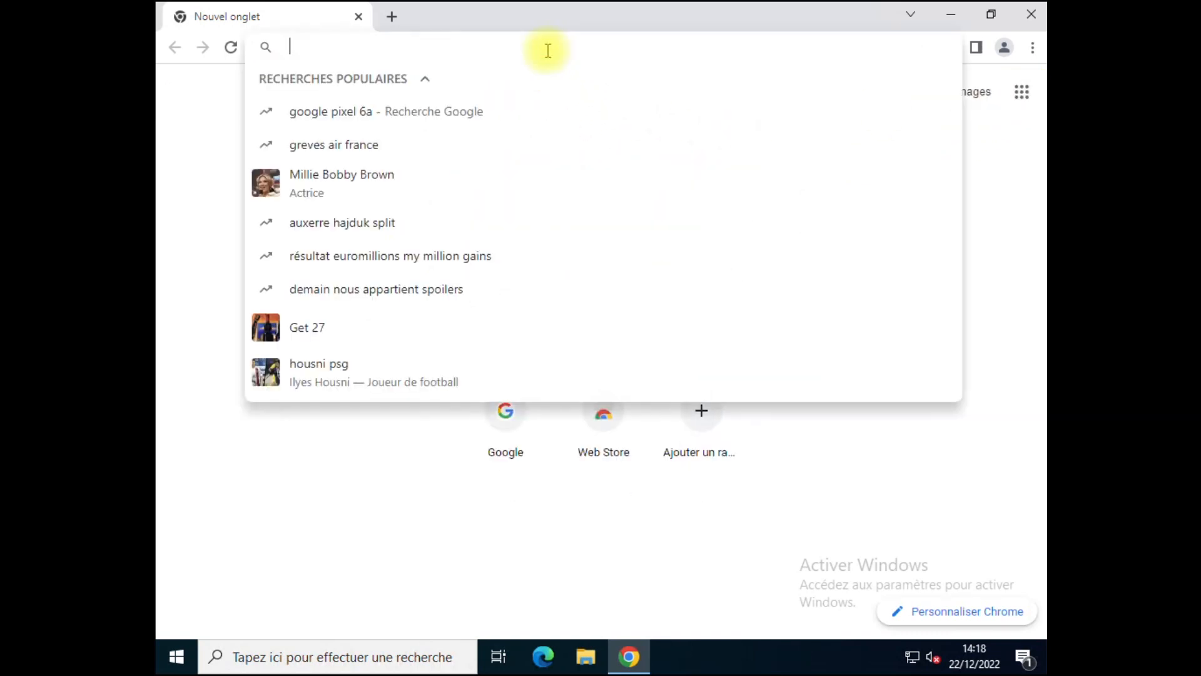
text(https:)
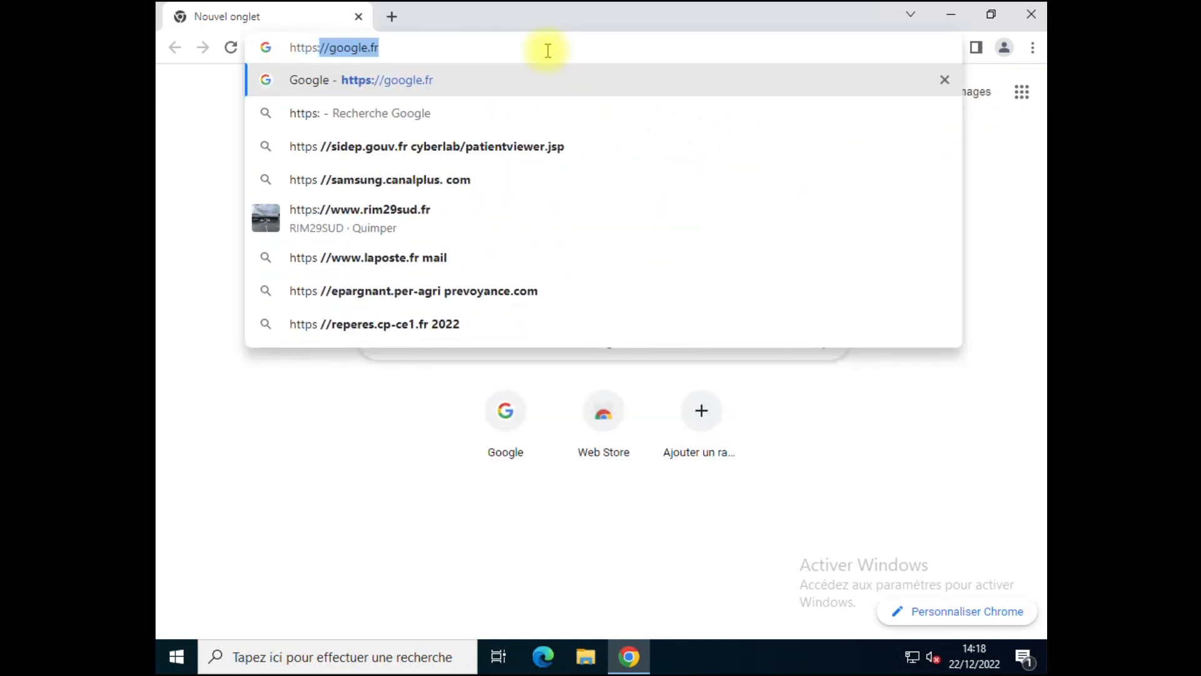
text(//excha)
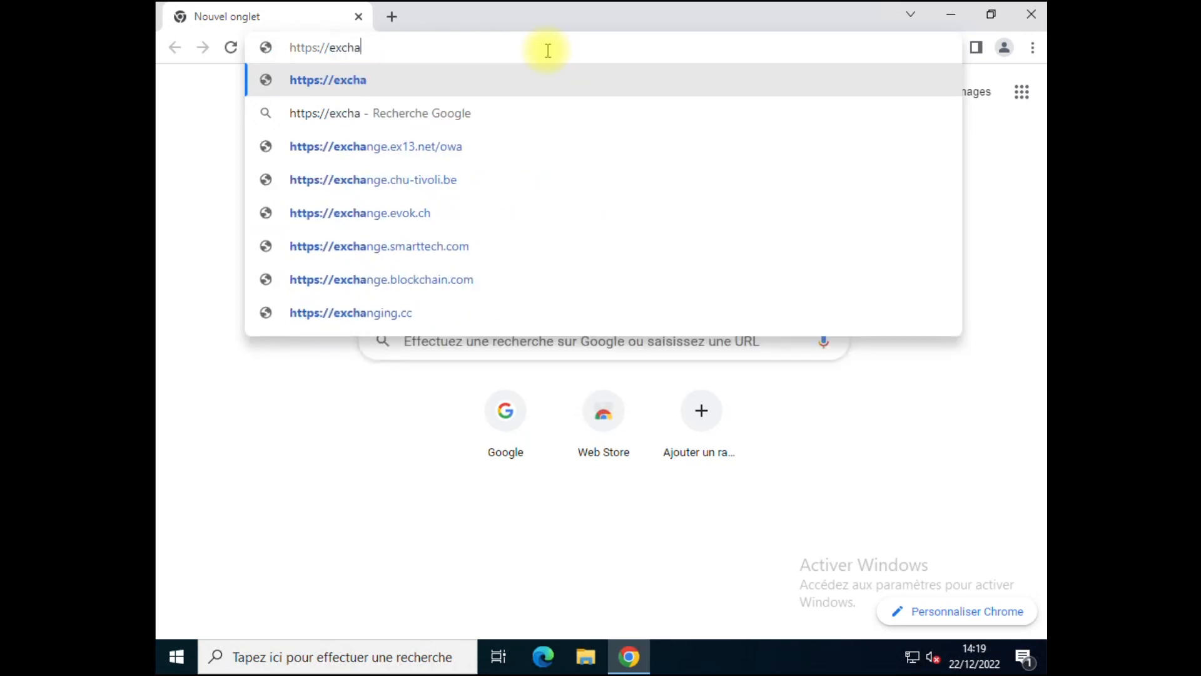
text(nge.tutos-)
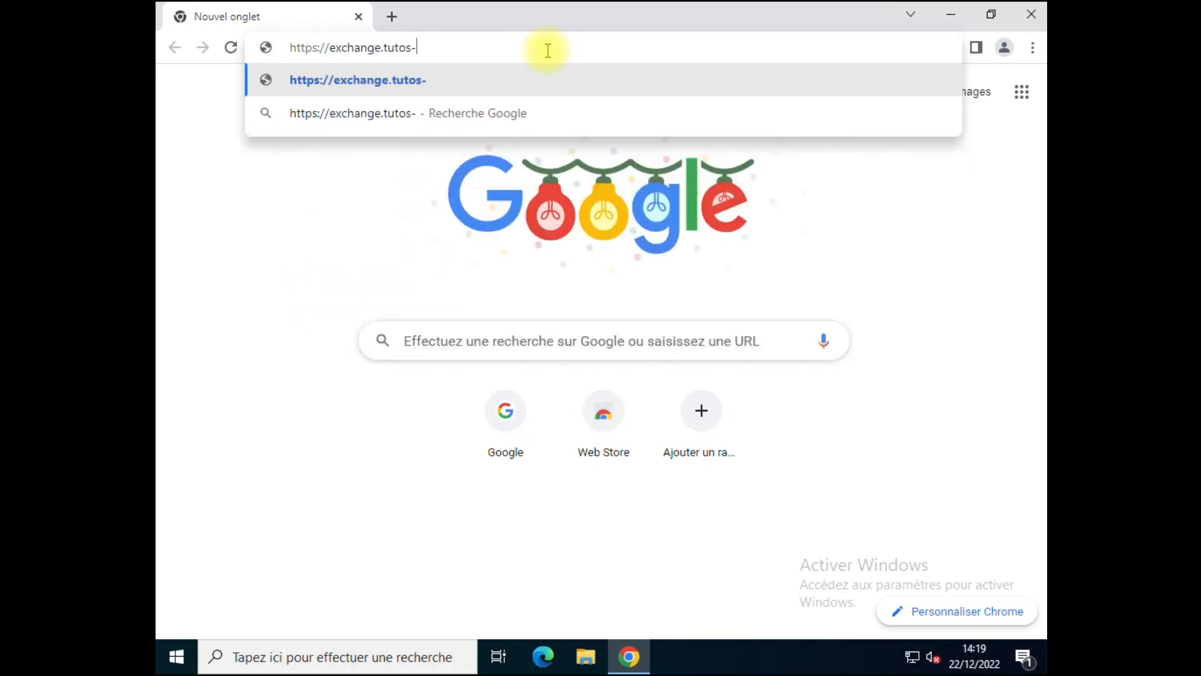
text(informatique.)
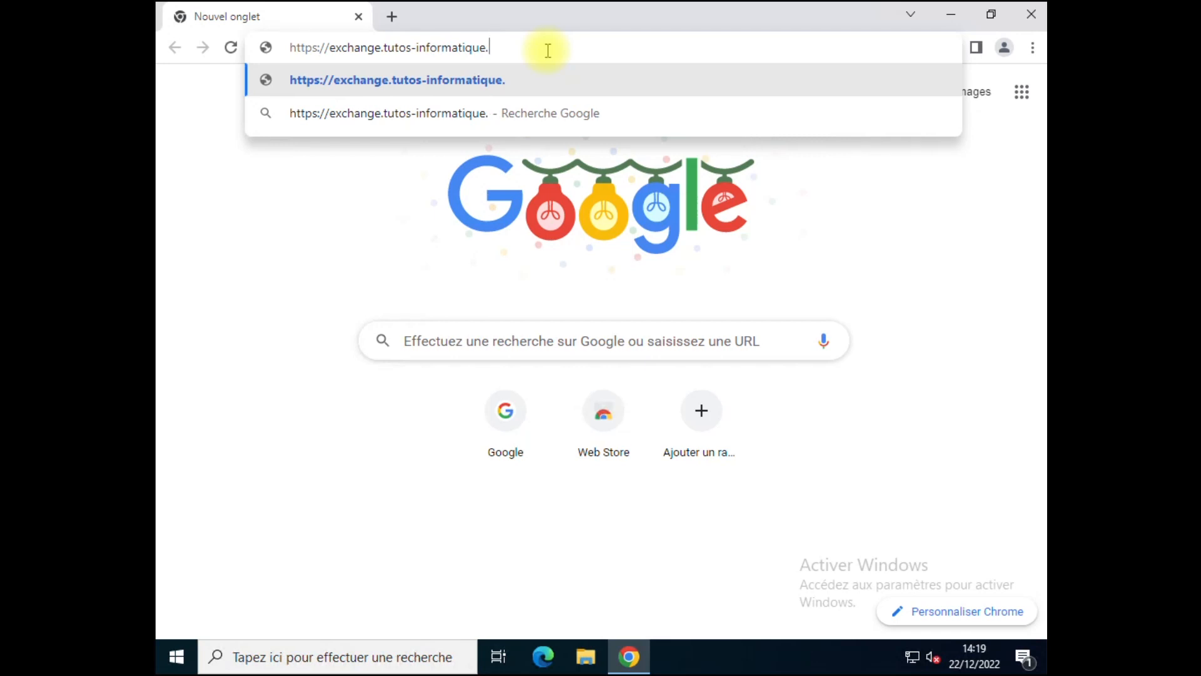
text(com/rdweb/)
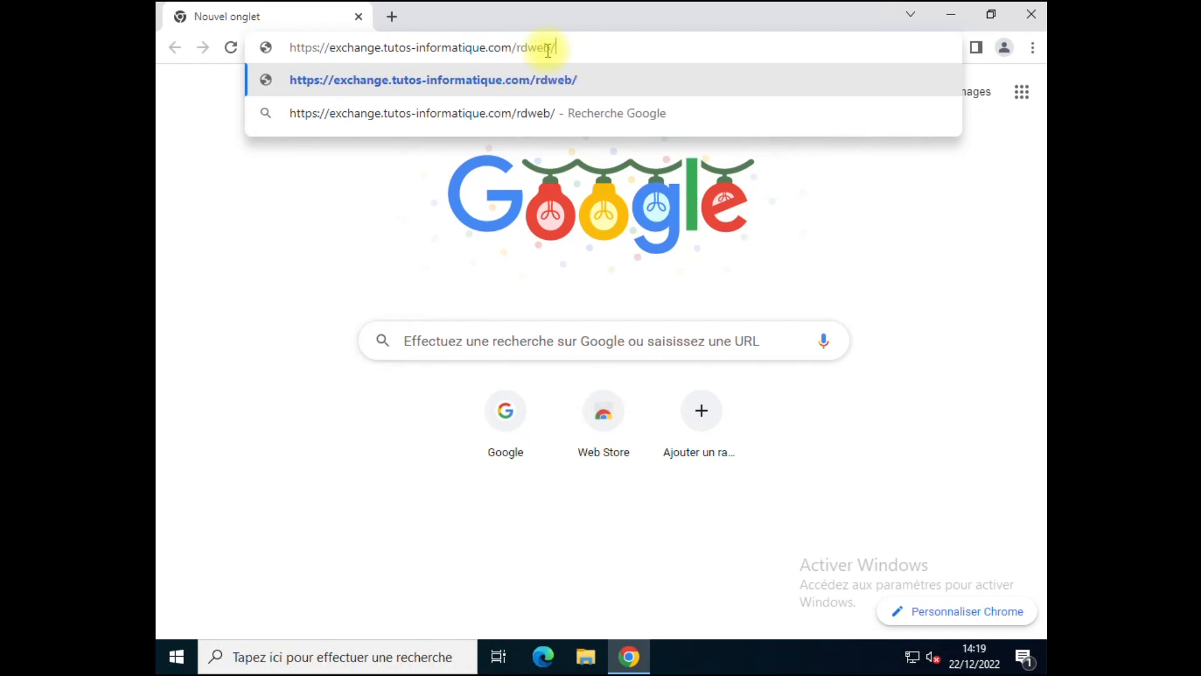
key(Return)
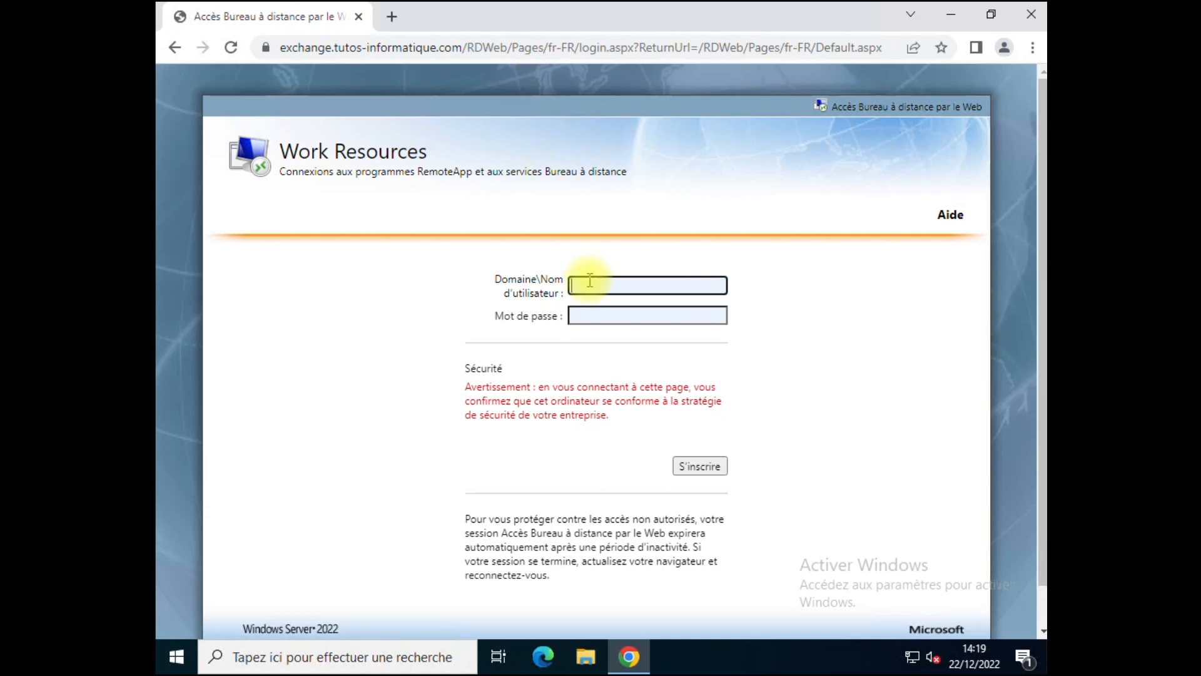
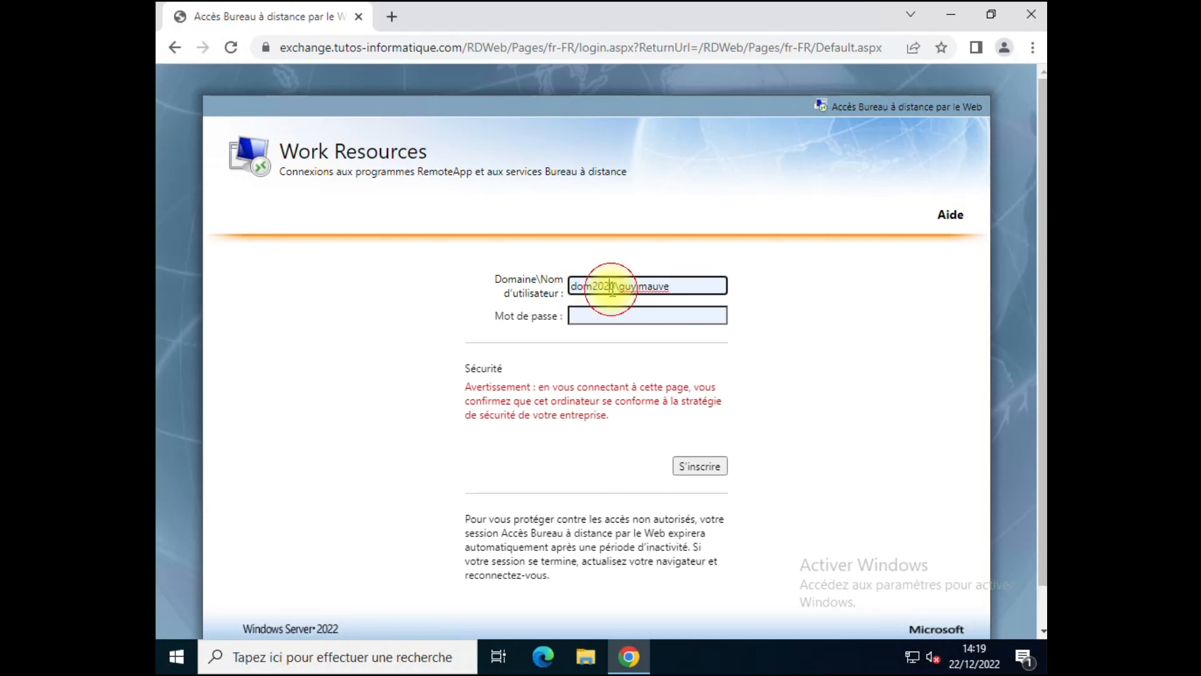
Step: Enter the dom2022 domain user name and the account password on the sign-in form
text(2)
click(605, 314)
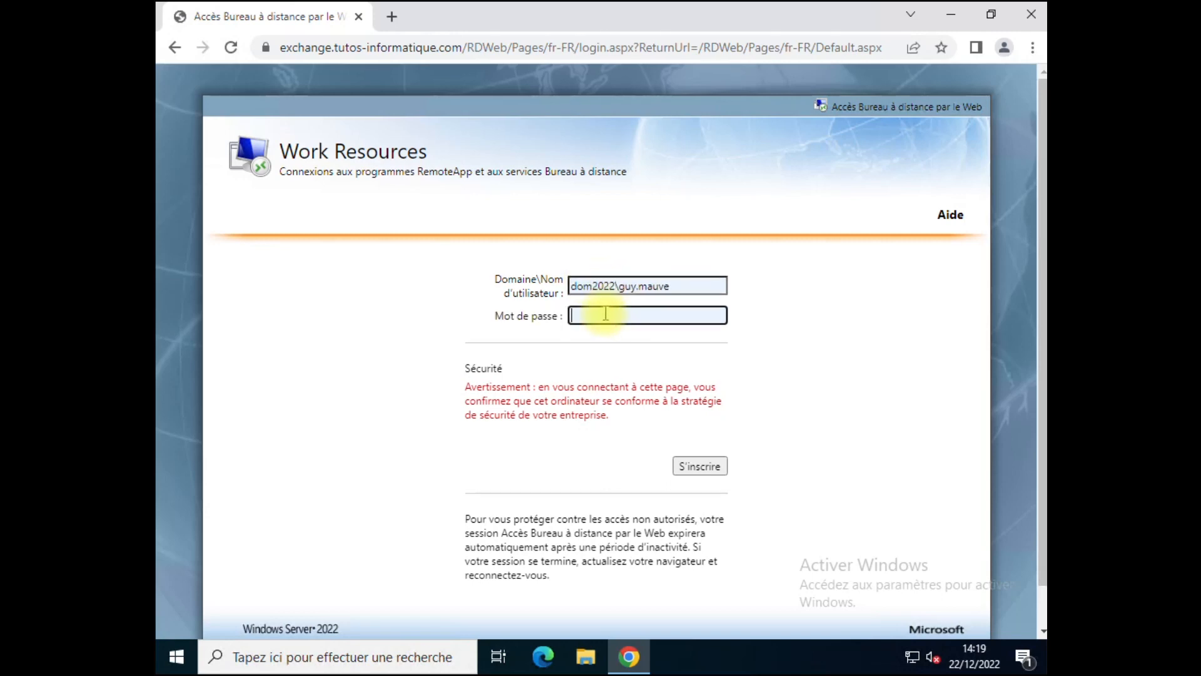
text(••••••••)
Step: Sign in without saving the password, open the Google Chrome RemoteApp .rdp file, and close the browser
click(700, 466)
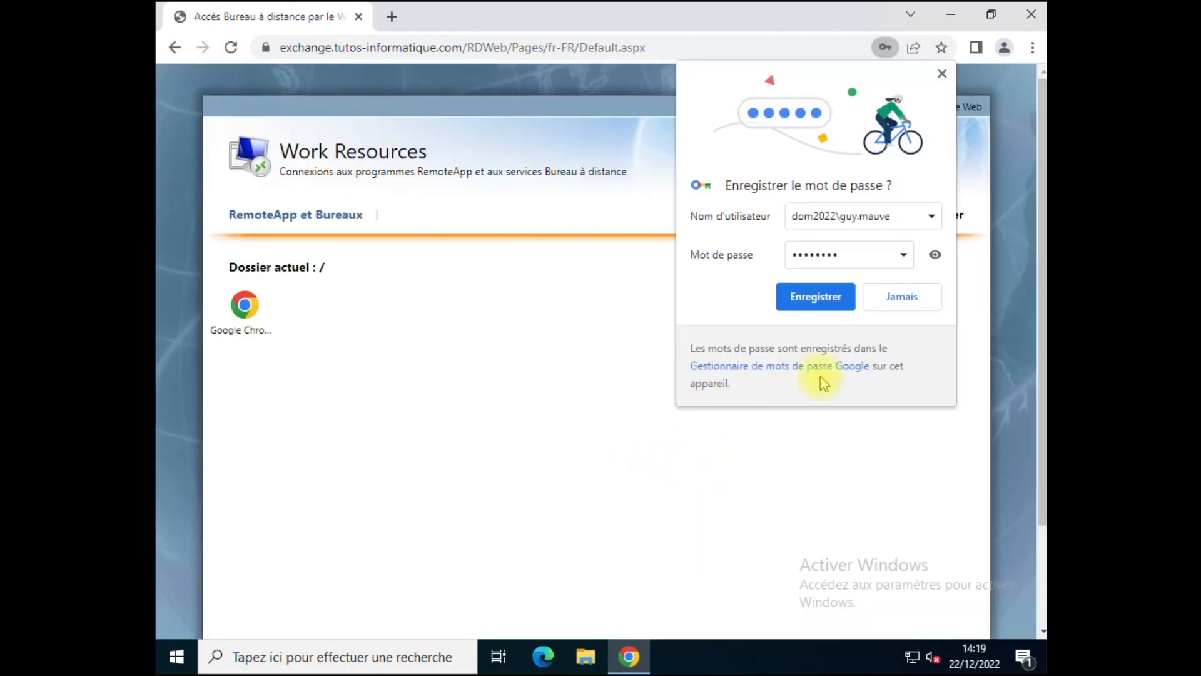
click(915, 298)
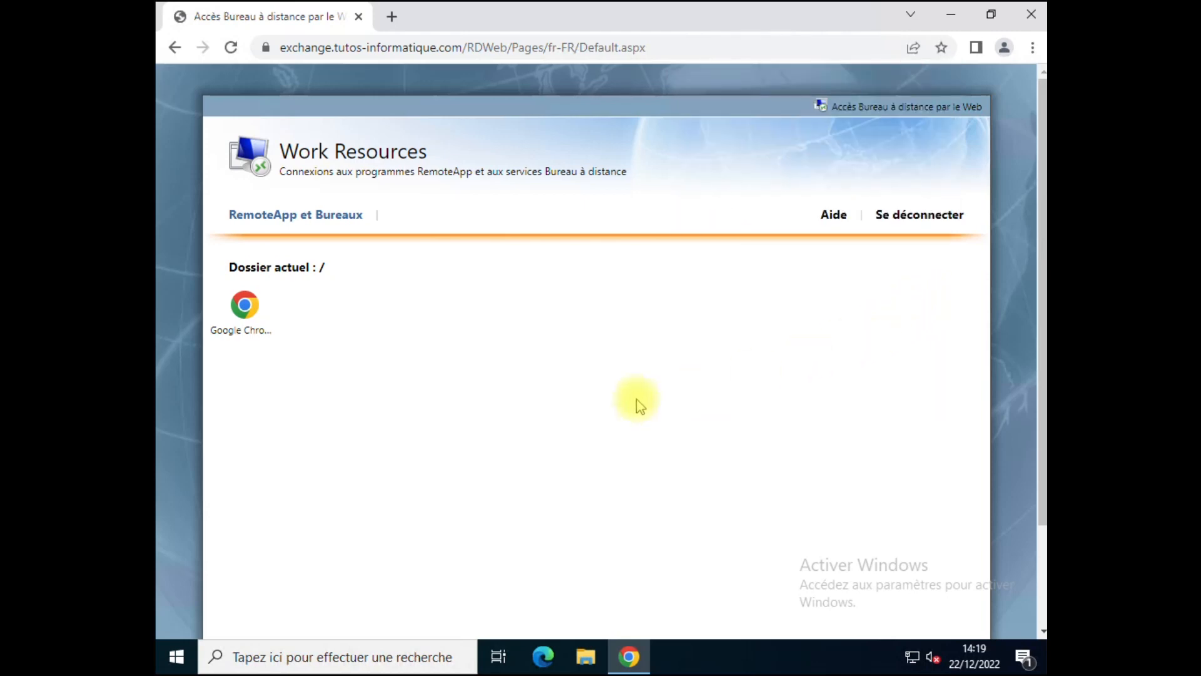
click(231, 321)
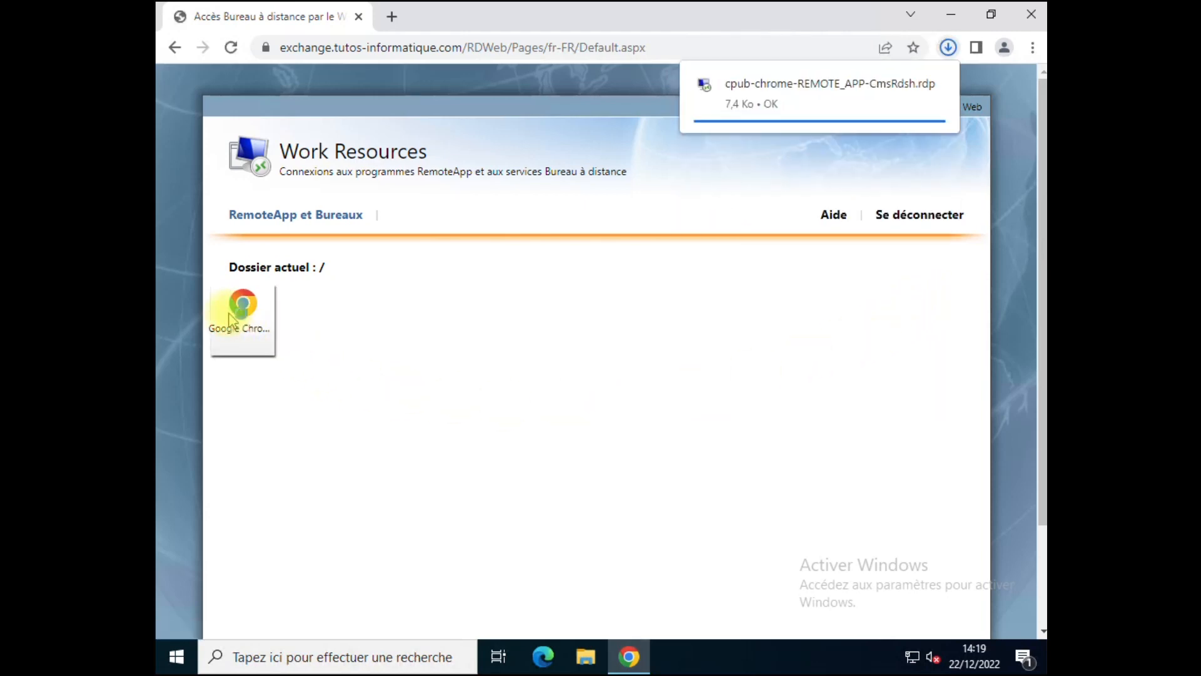
click(763, 90)
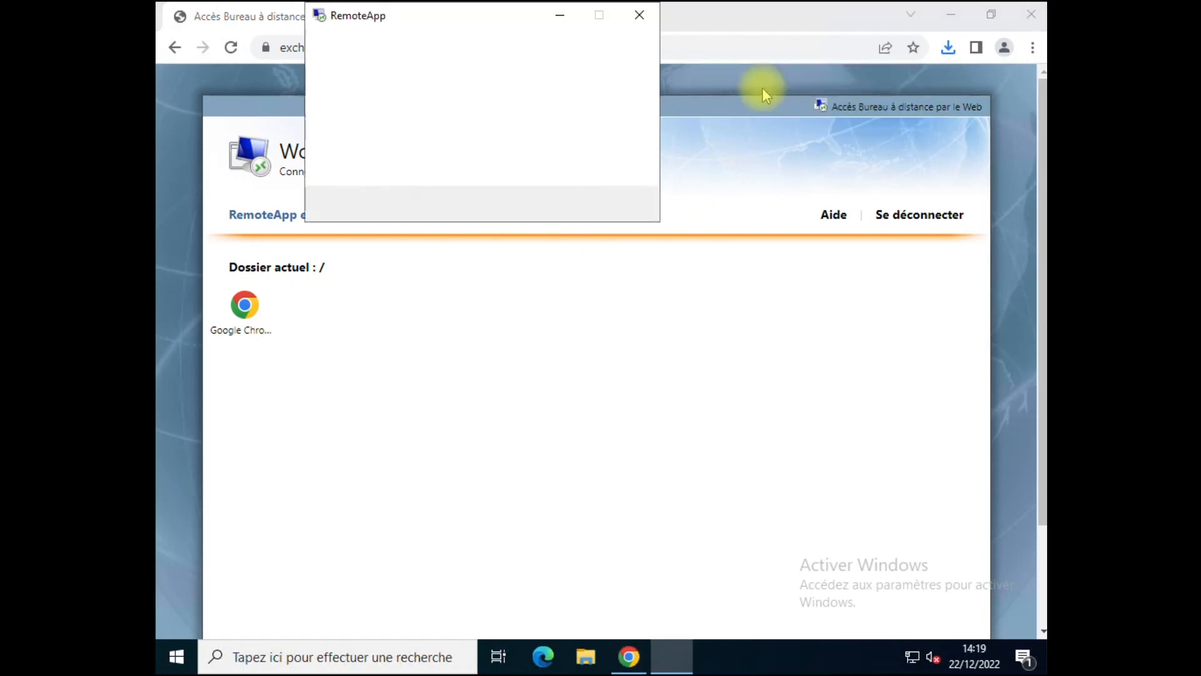
click(1028, 20)
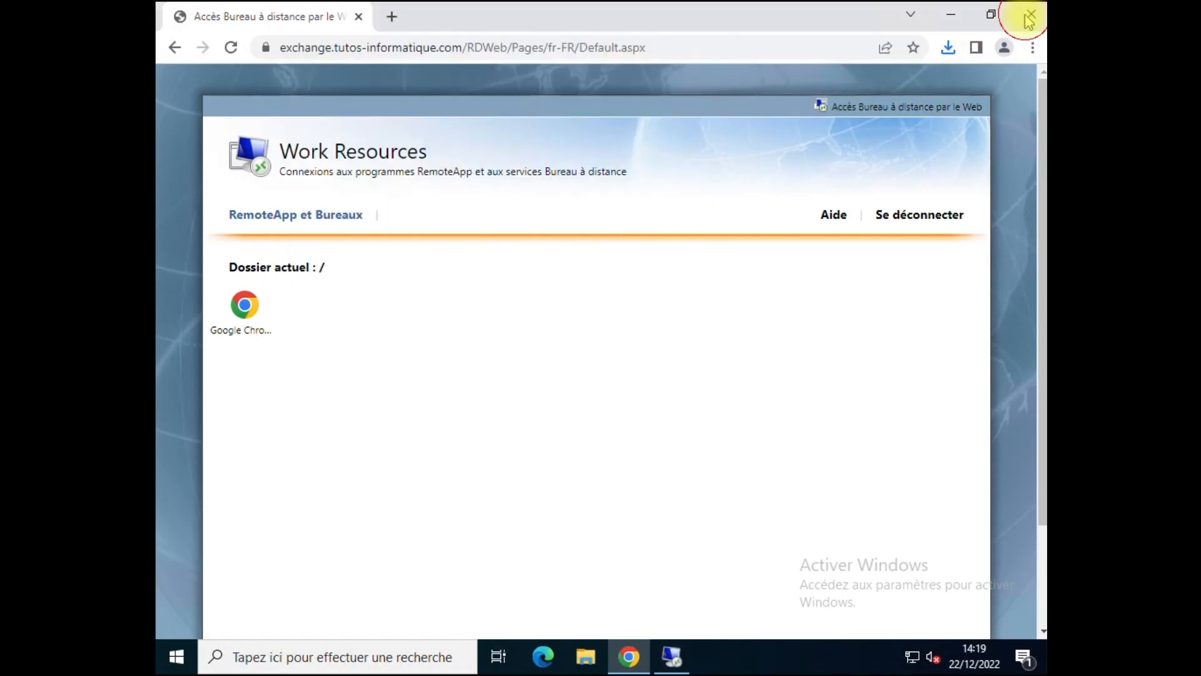
click(458, 259)
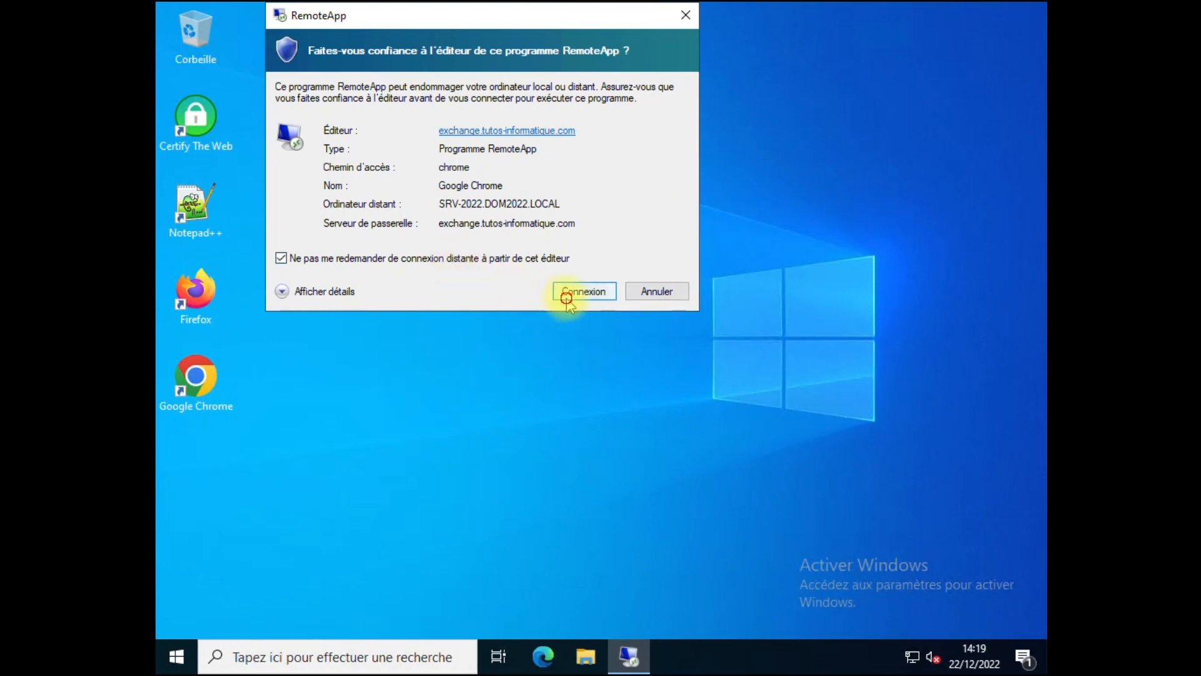
Step: Trust the publisher and connect using a different account's user name and password
click(566, 294)
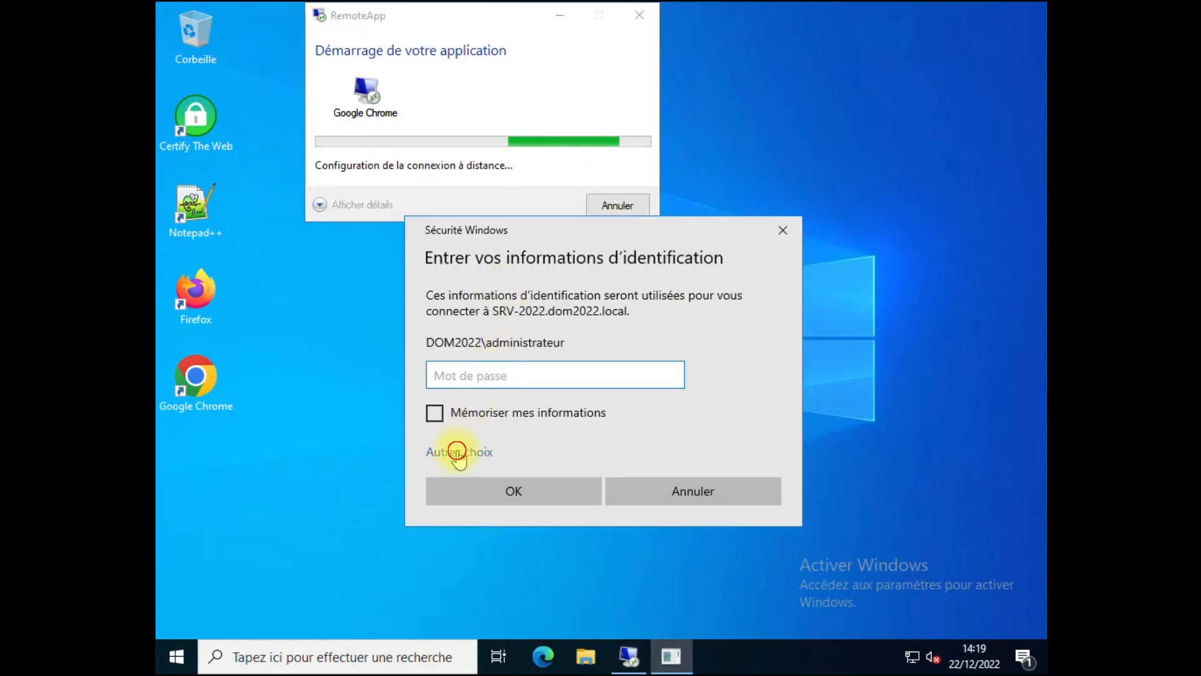
click(457, 451)
click(501, 539)
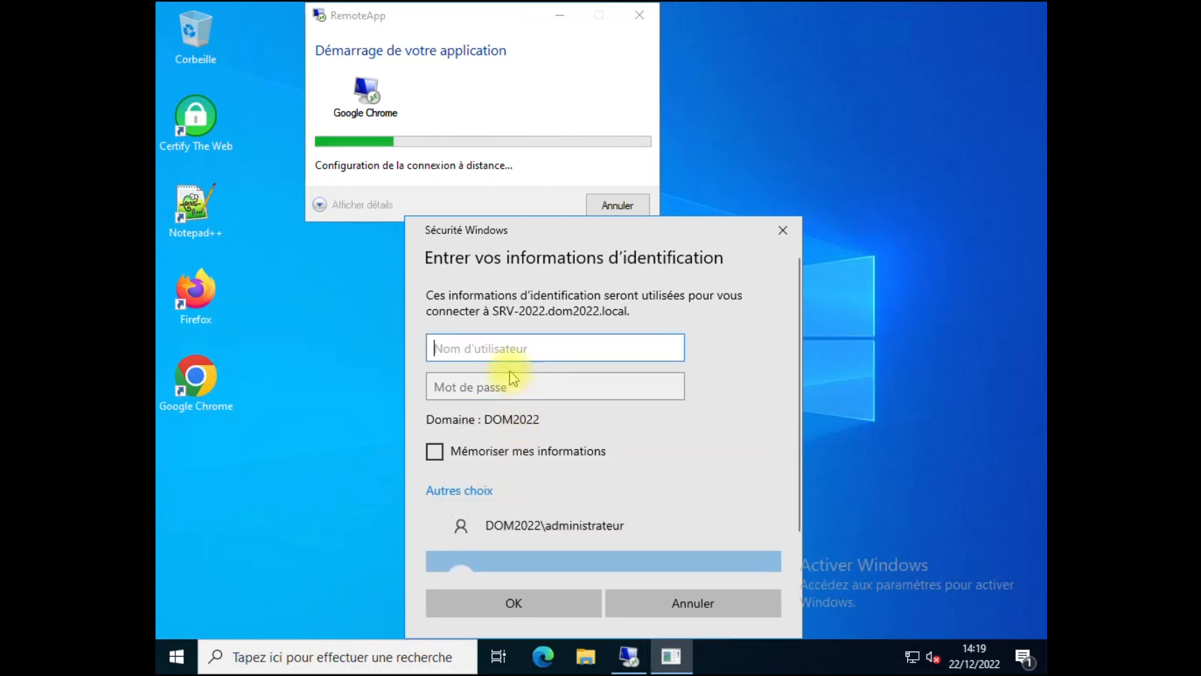
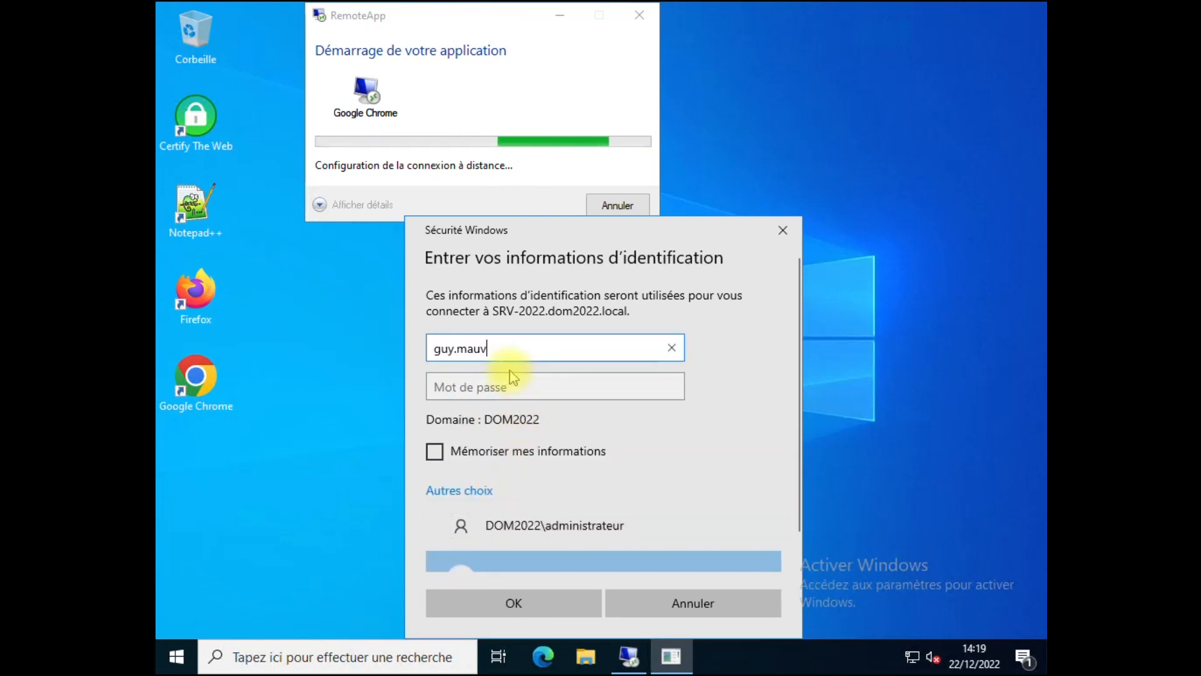
key(Tab)
text(•••••••)
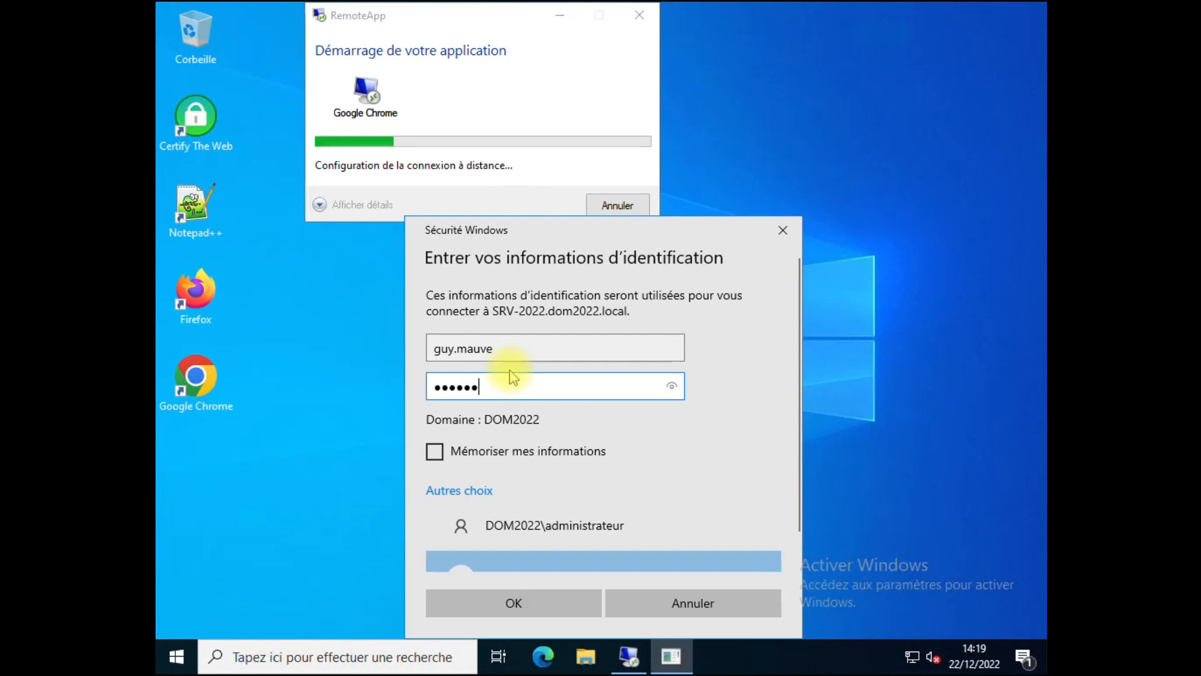
key(Return)
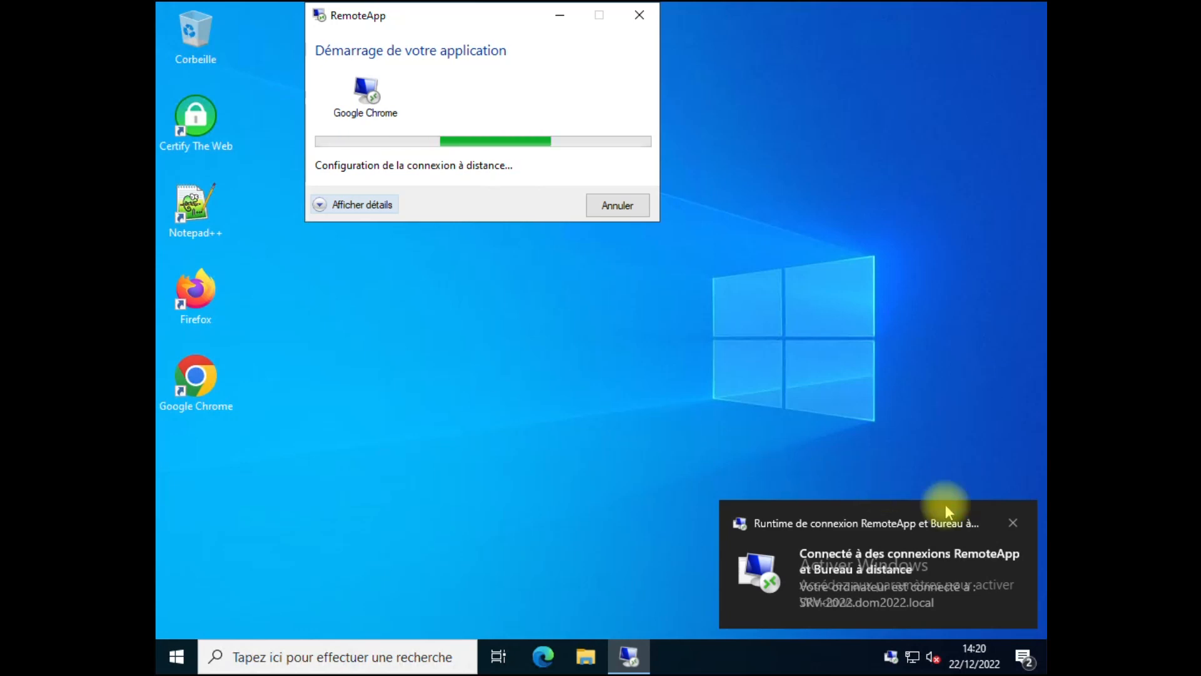
click(1013, 523)
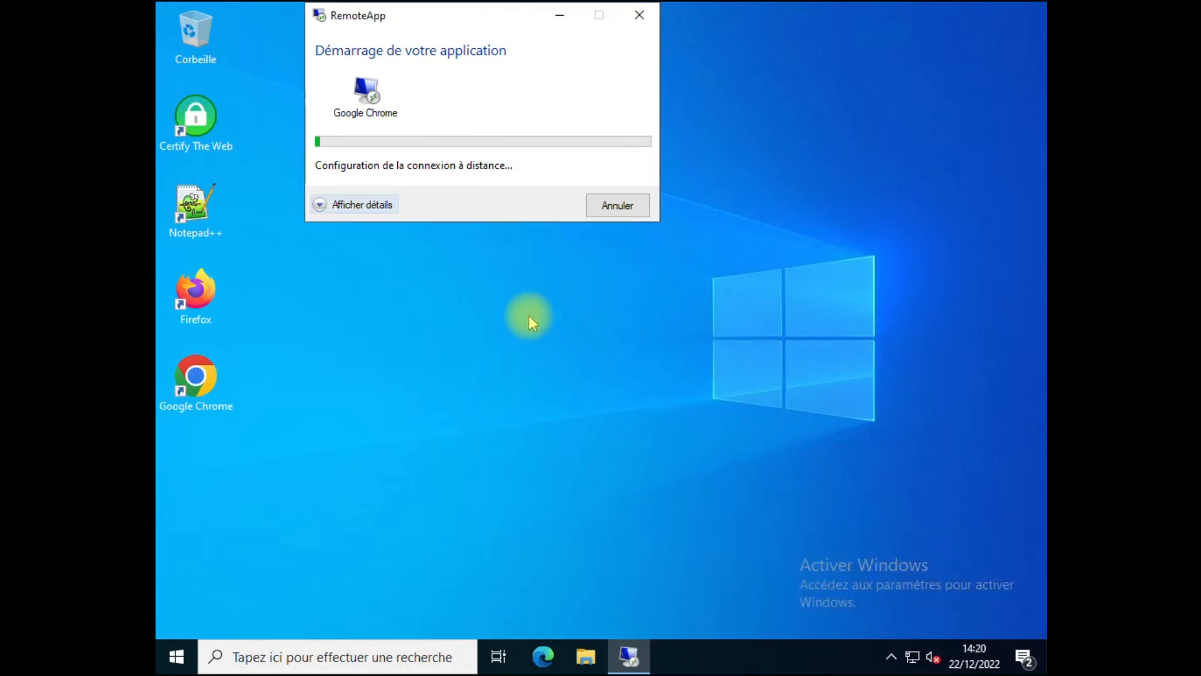
Step: Browse to tutos-informatique.com in the RemoteApp Chrome window
click(320, 205)
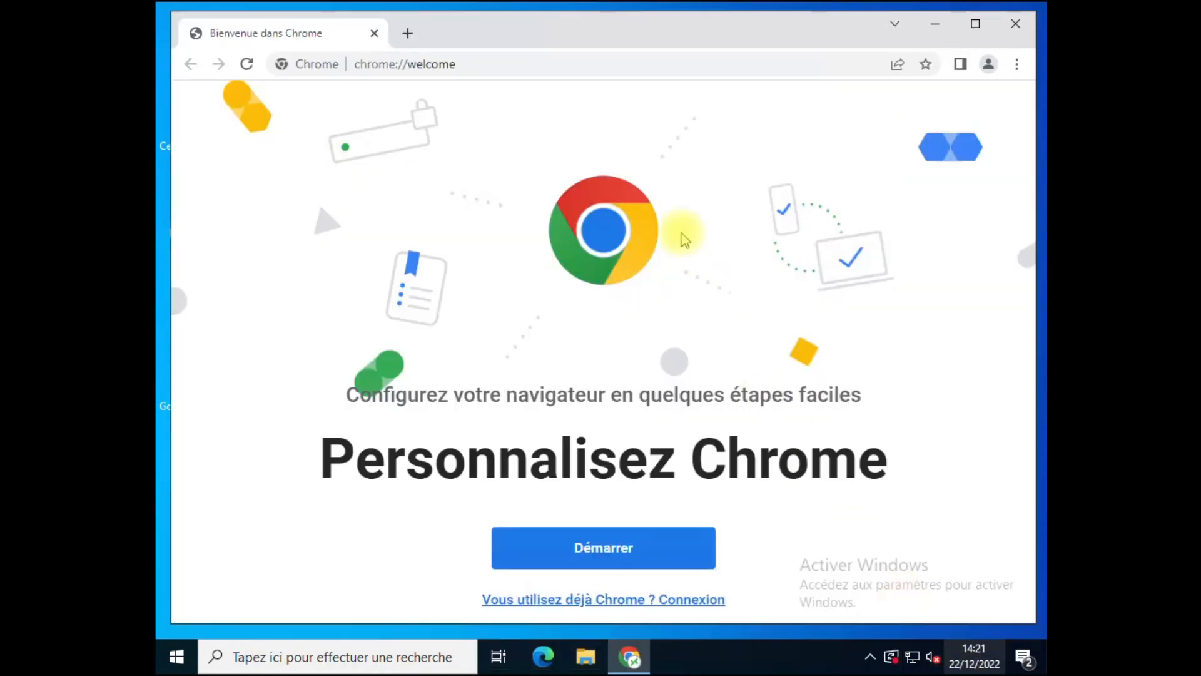
click(481, 59)
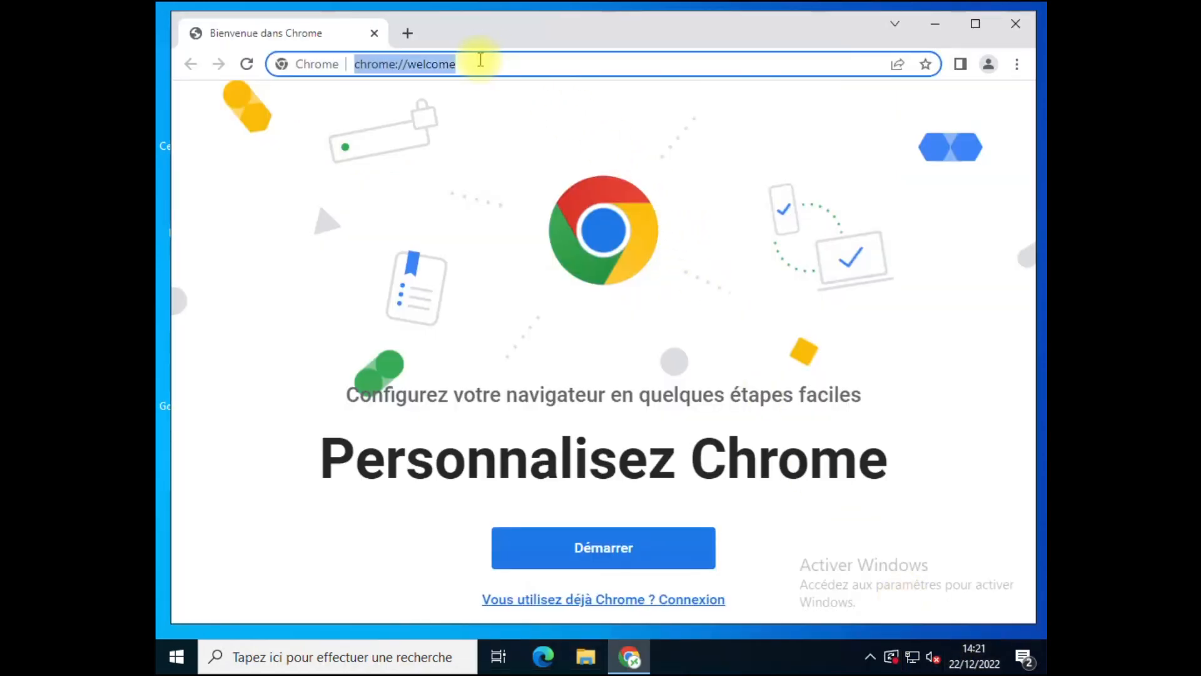
text(tut)
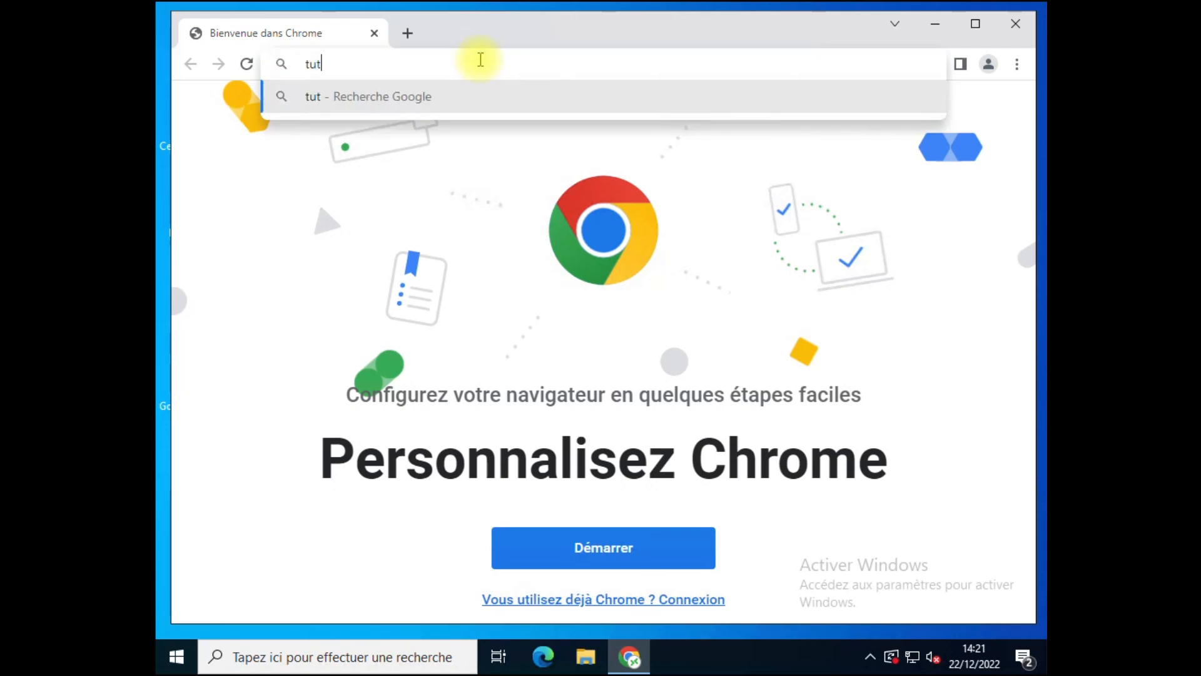
text(os-informa)
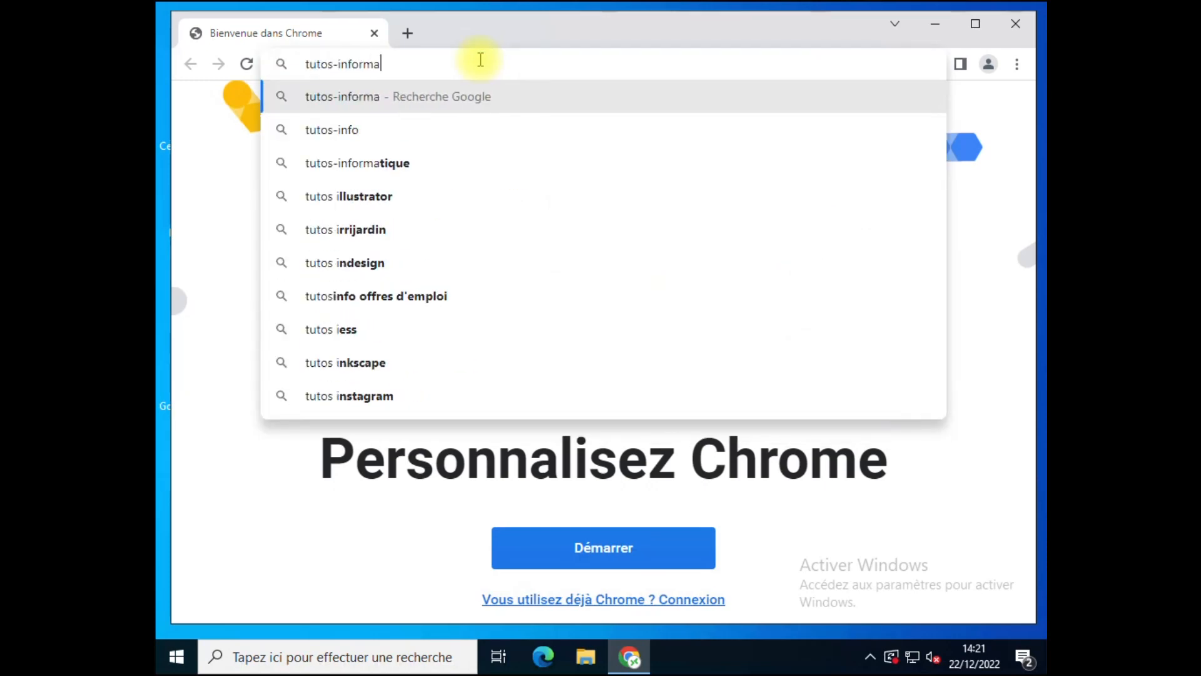
text(tique.com)
key(Return)
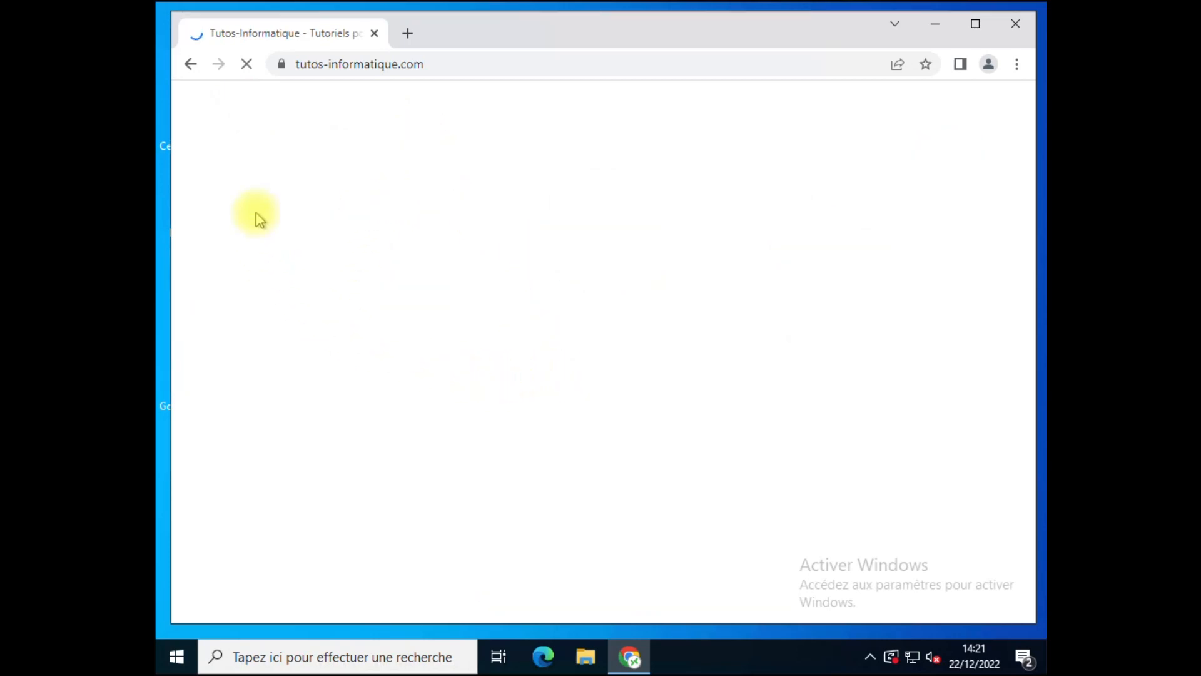
Step: Accept the site cookies and disconnect all RemoteApp connections from the tray icon
click(707, 558)
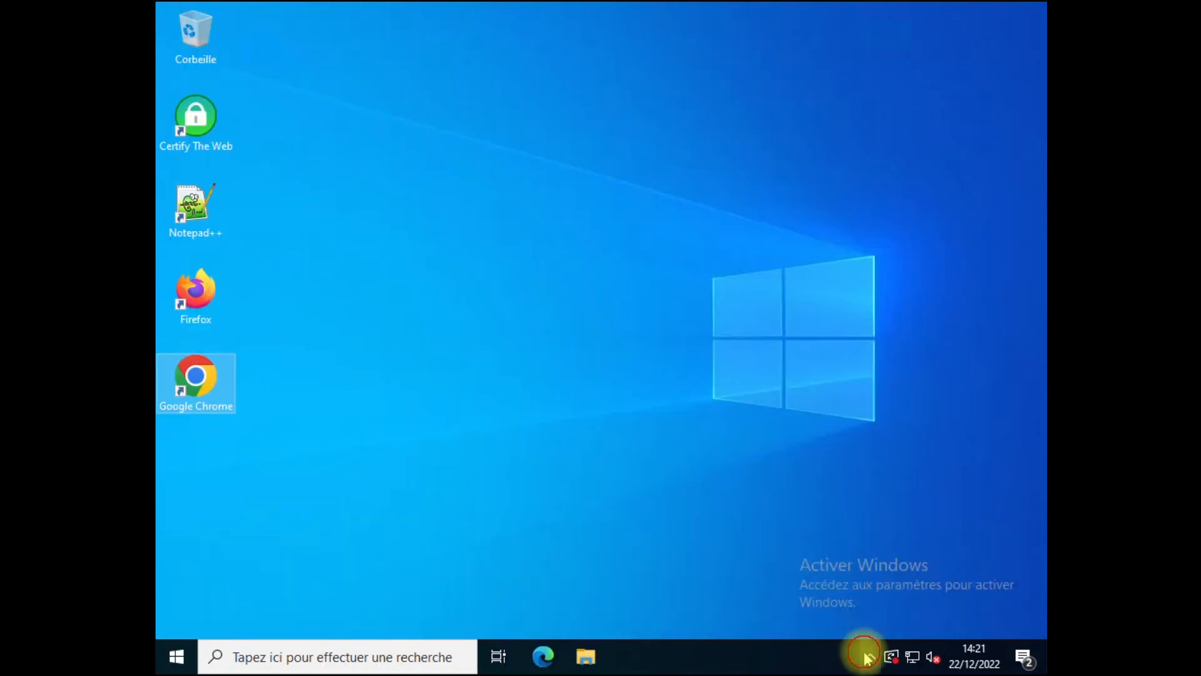
click(866, 653)
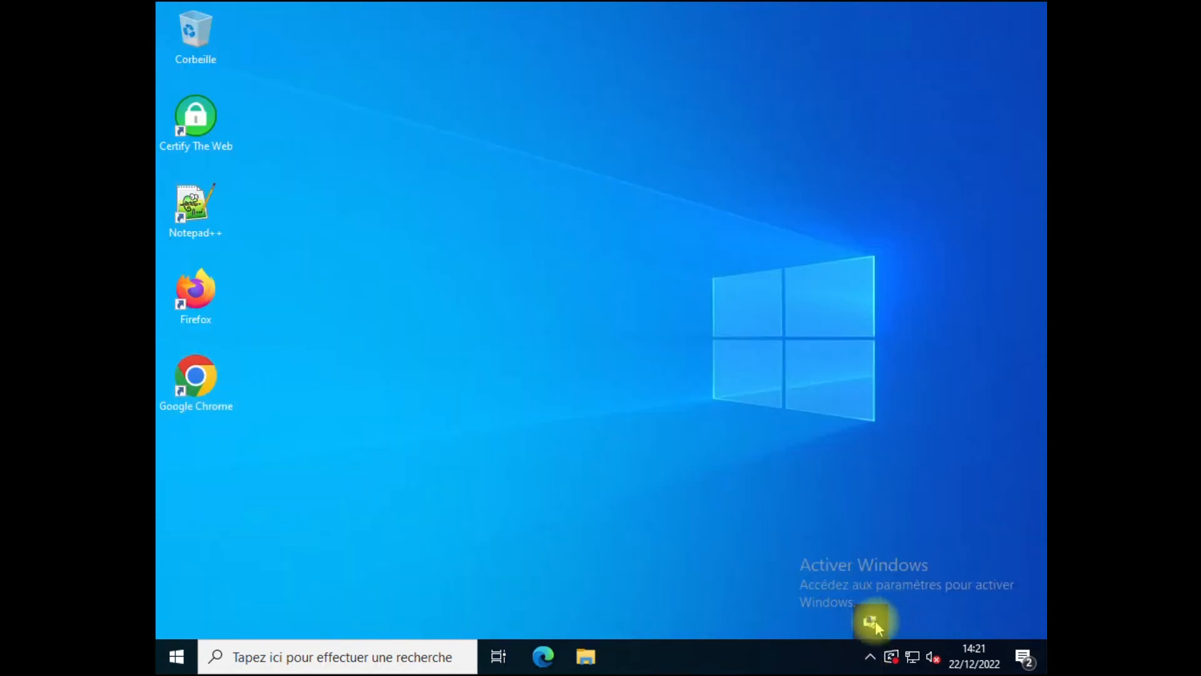
right_click(874, 620)
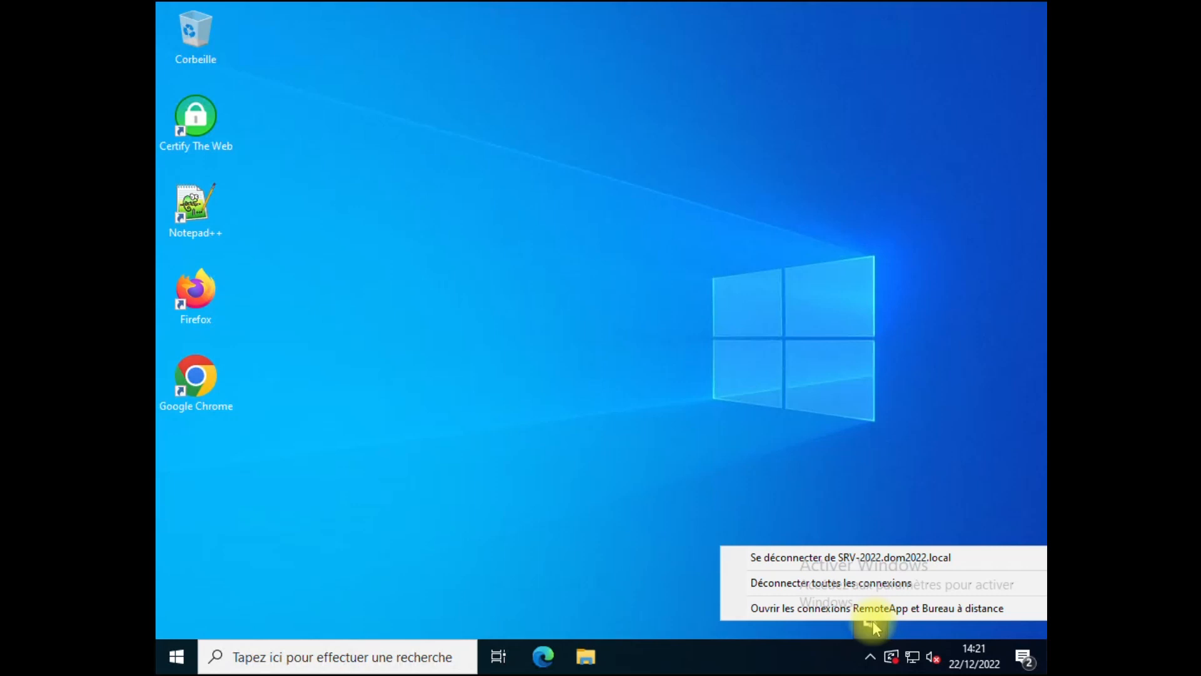
click(850, 587)
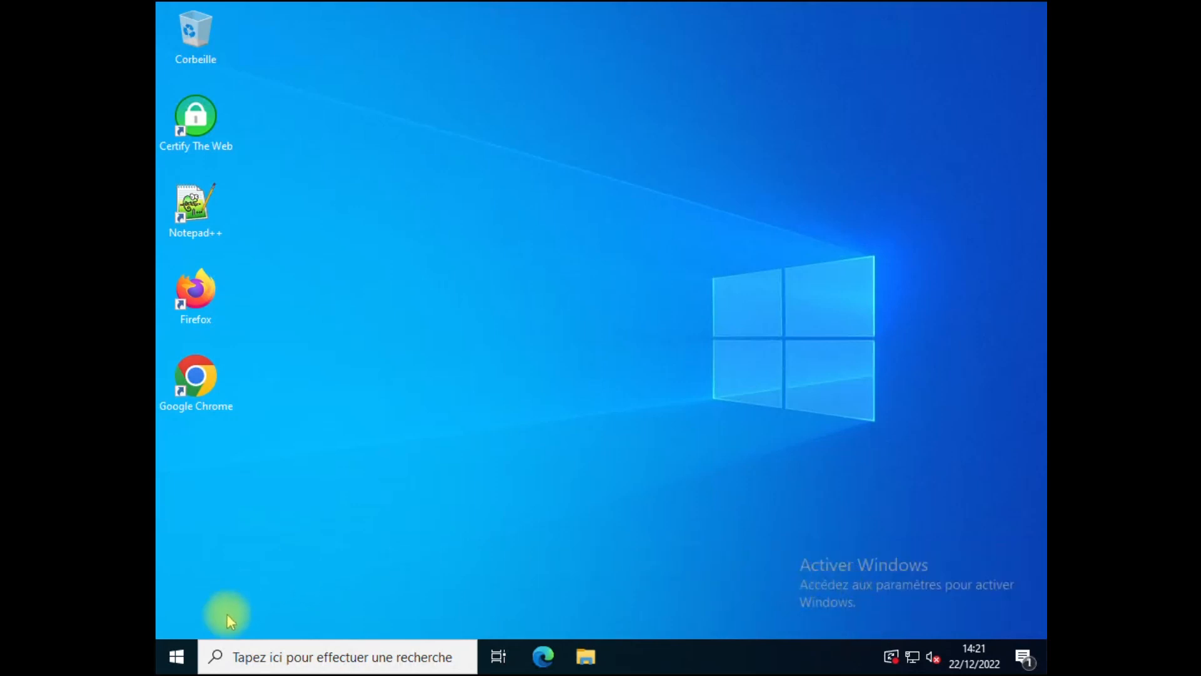
Step: Launch the full Control Panel by running 'control' from the Run prompt
right_click(170, 653)
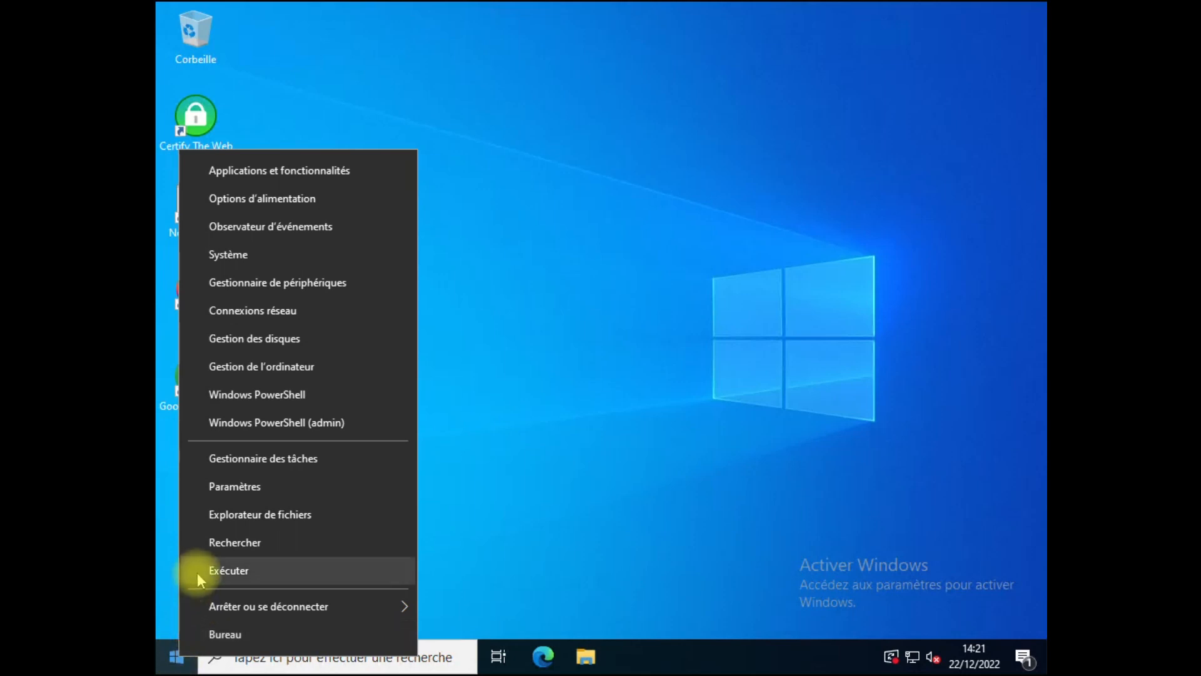
click(197, 572)
text(control)
key(Return)
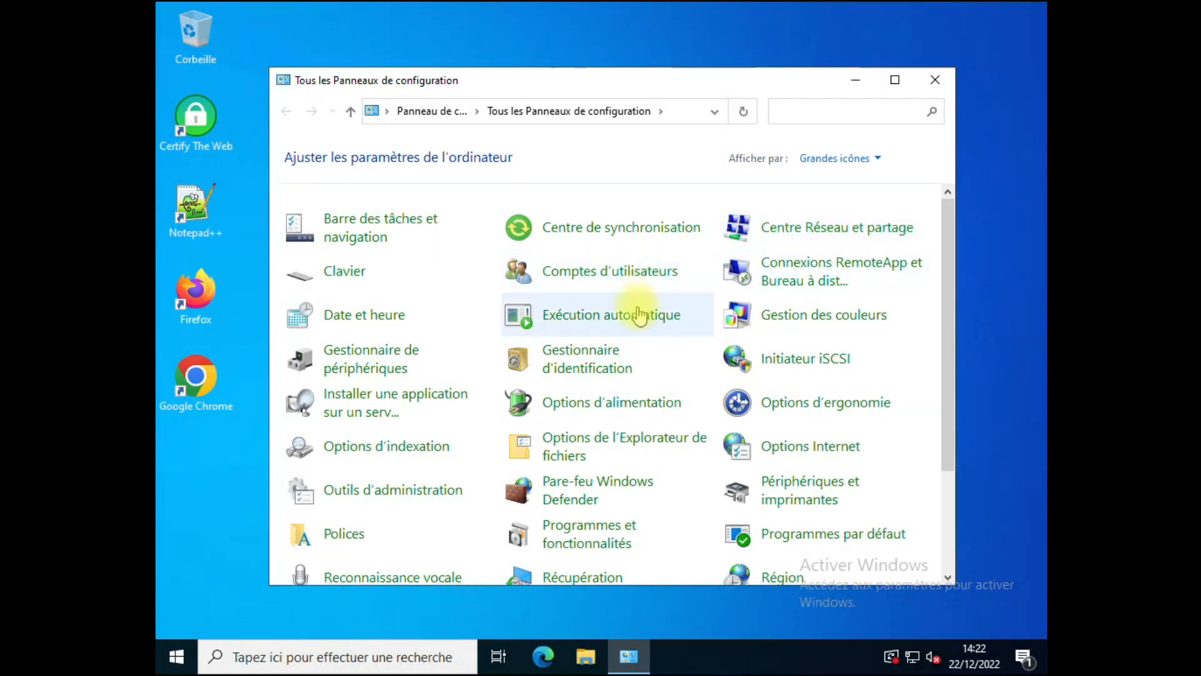
click(801, 282)
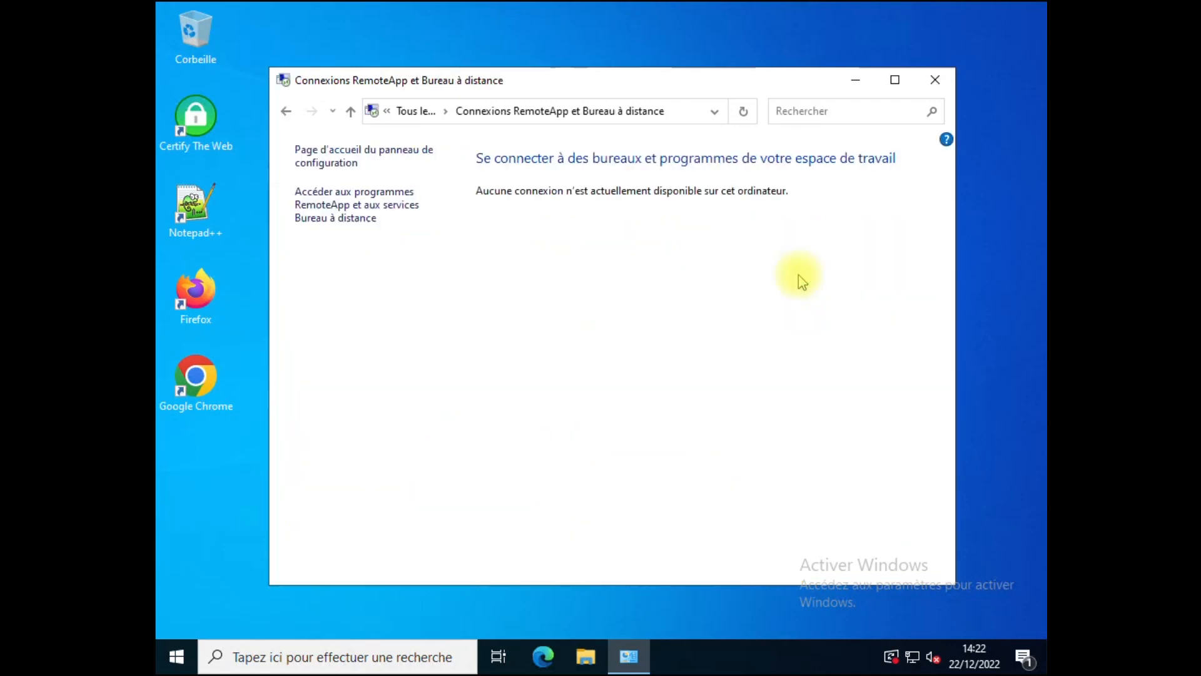
click(315, 217)
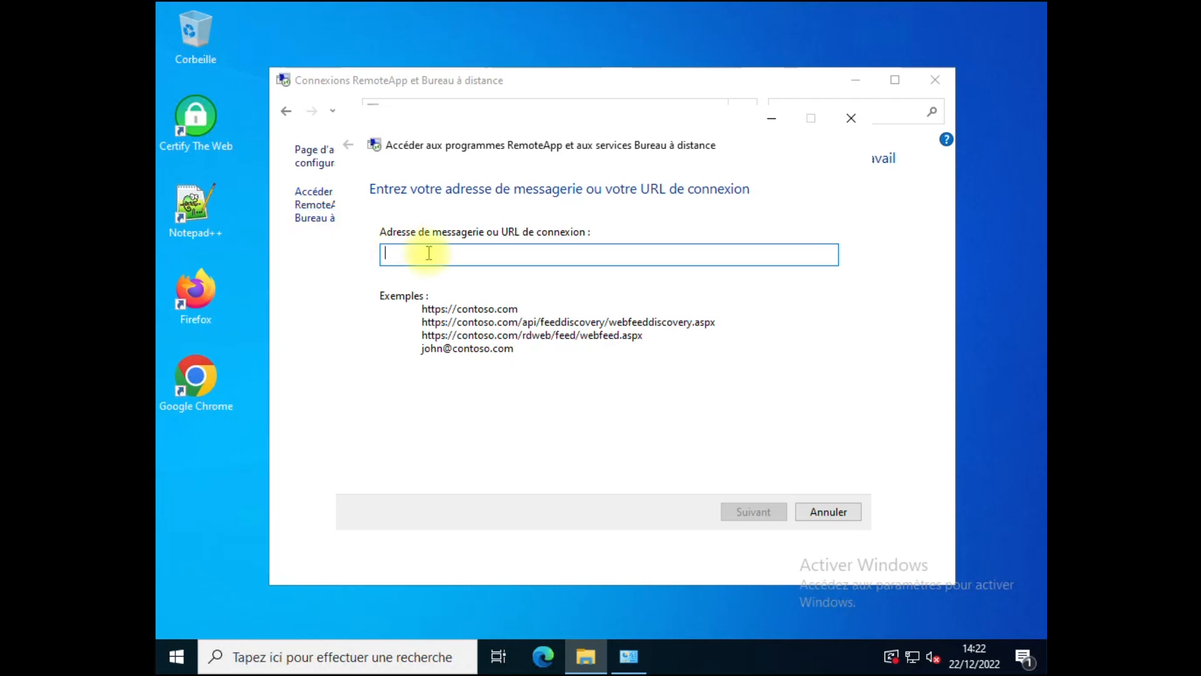
text(https:)
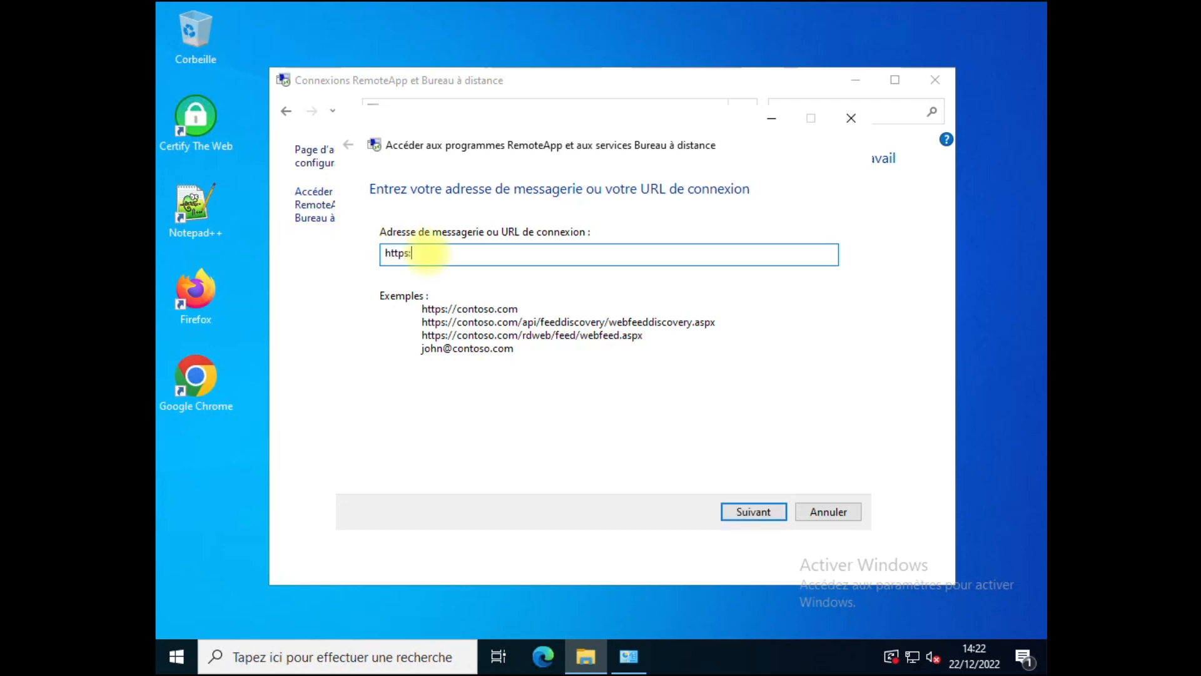
text(//exchange.tutos-informatique.com/rdweb/feed/w)
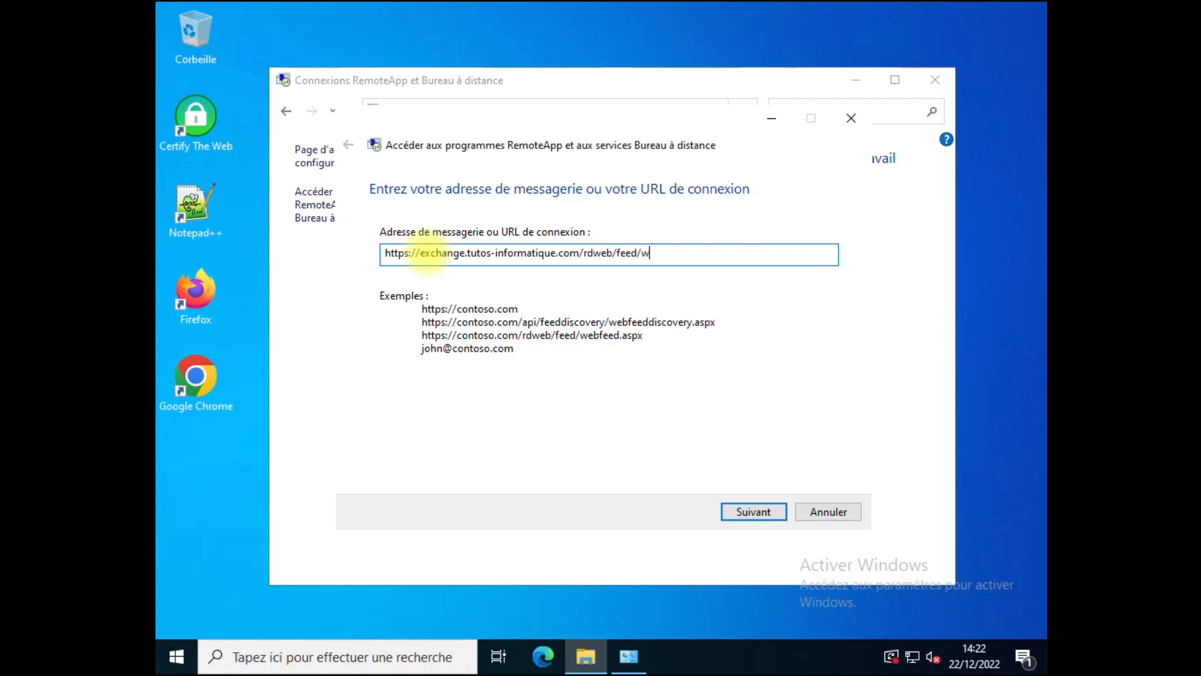
text(ebfeed.aspx)
click(773, 517)
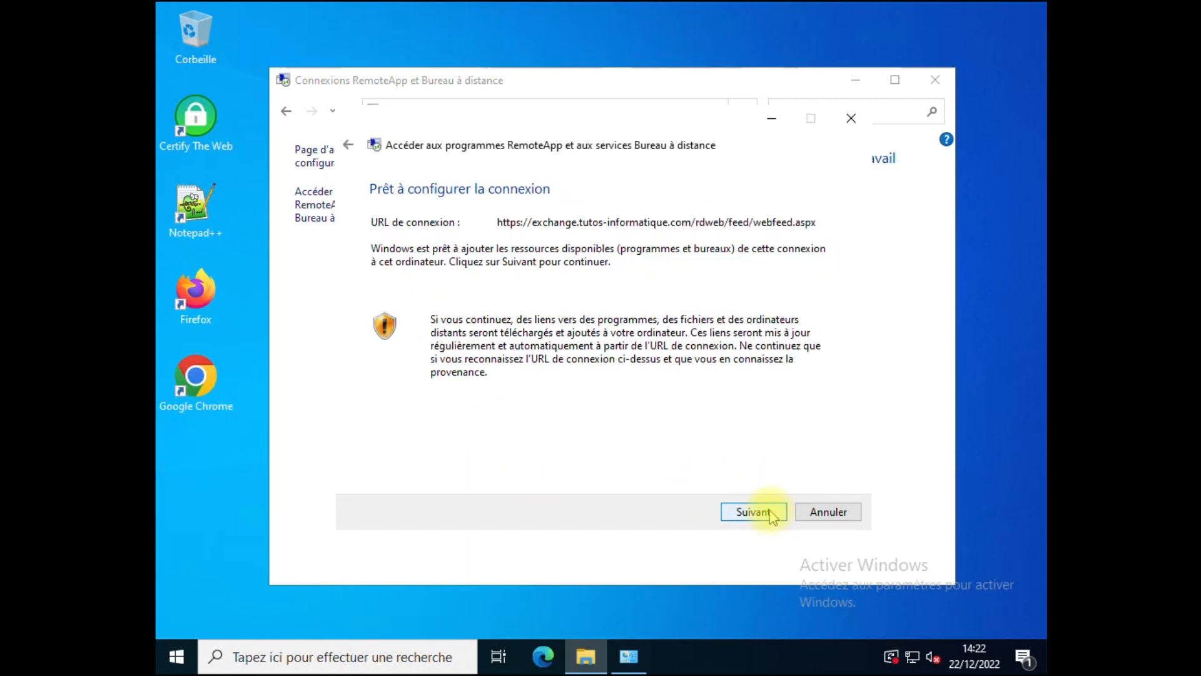
Step: Confirm adding the feed's resources, then dismiss the failed Windows Security credentials prompt
click(754, 512)
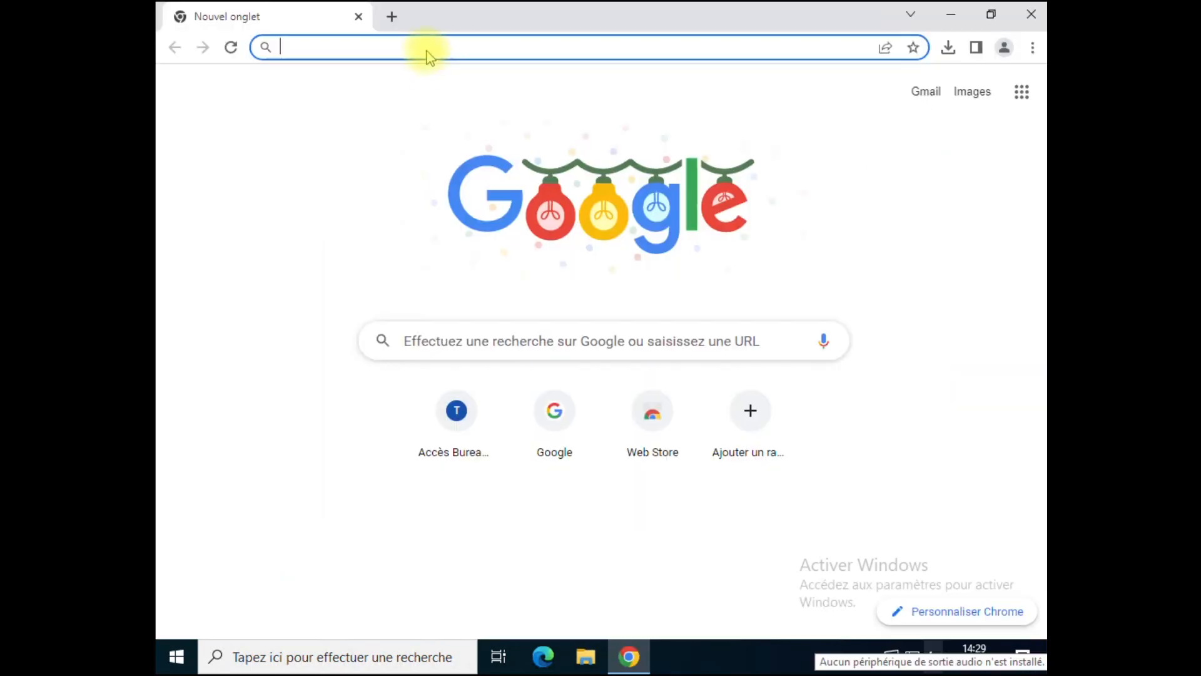
click(427, 48)
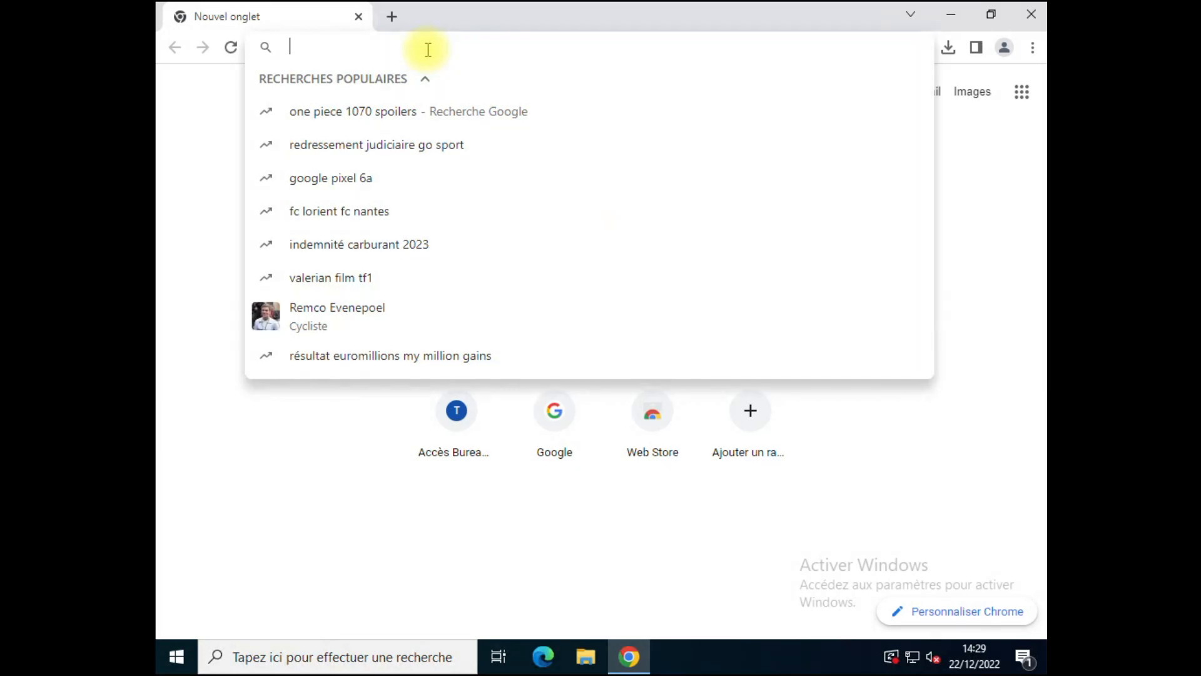
text(https://exchange.tutos)
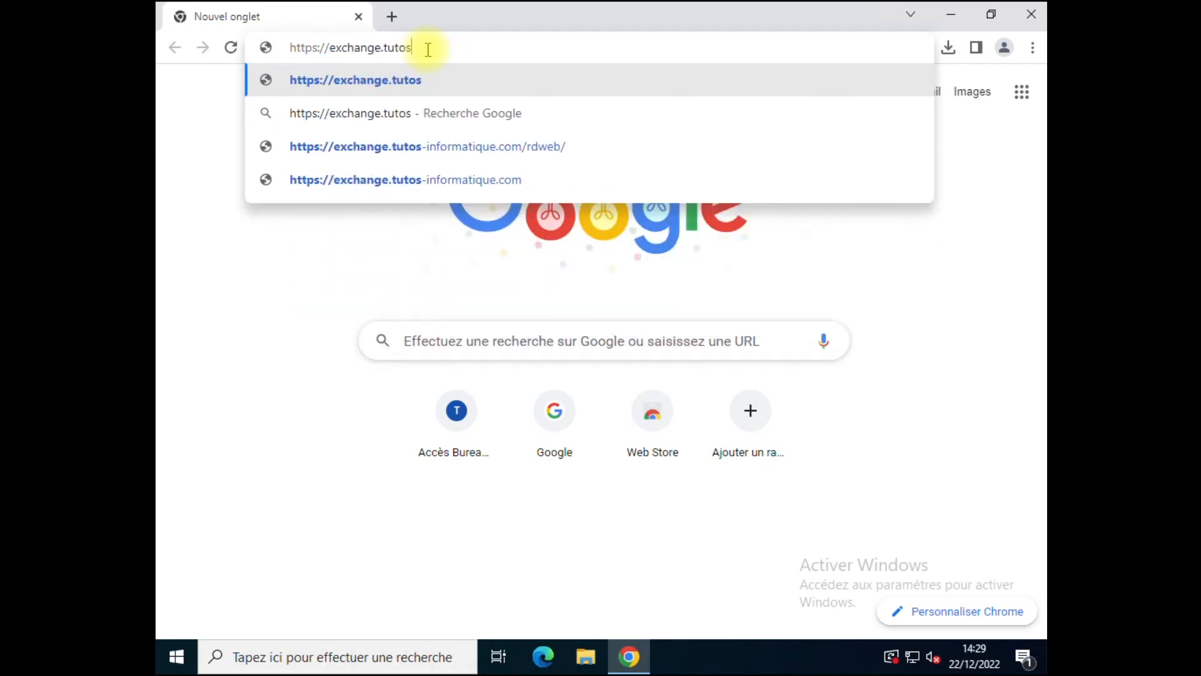
text(-informatique.)
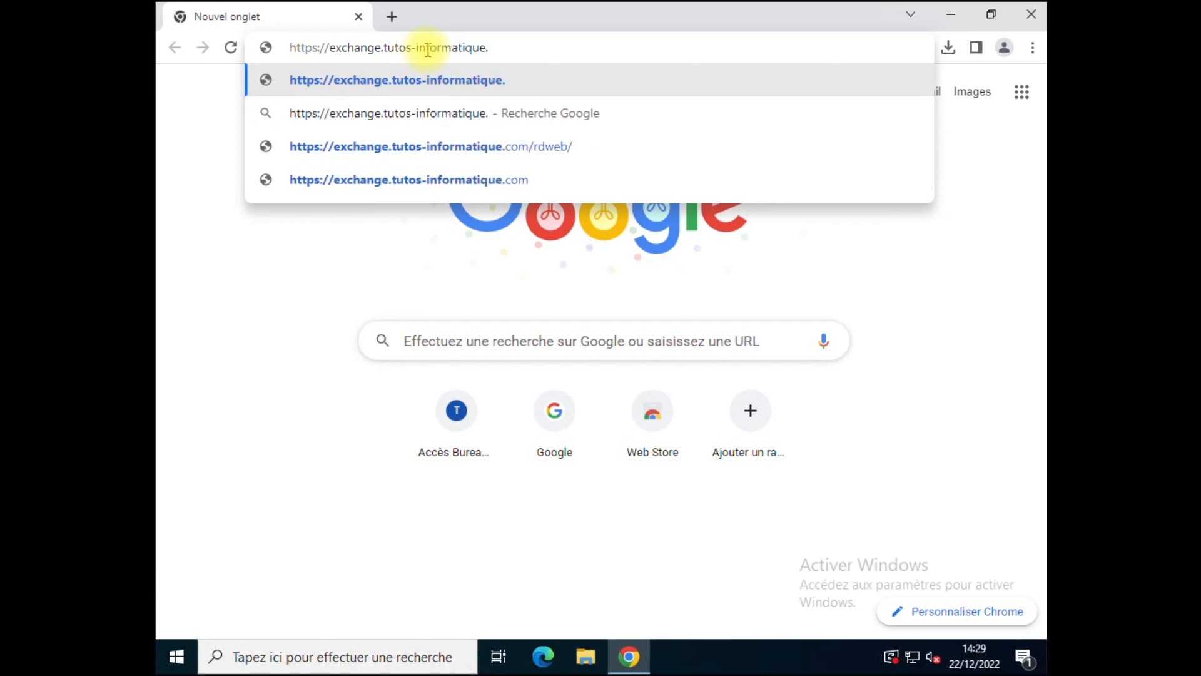
text(com/)
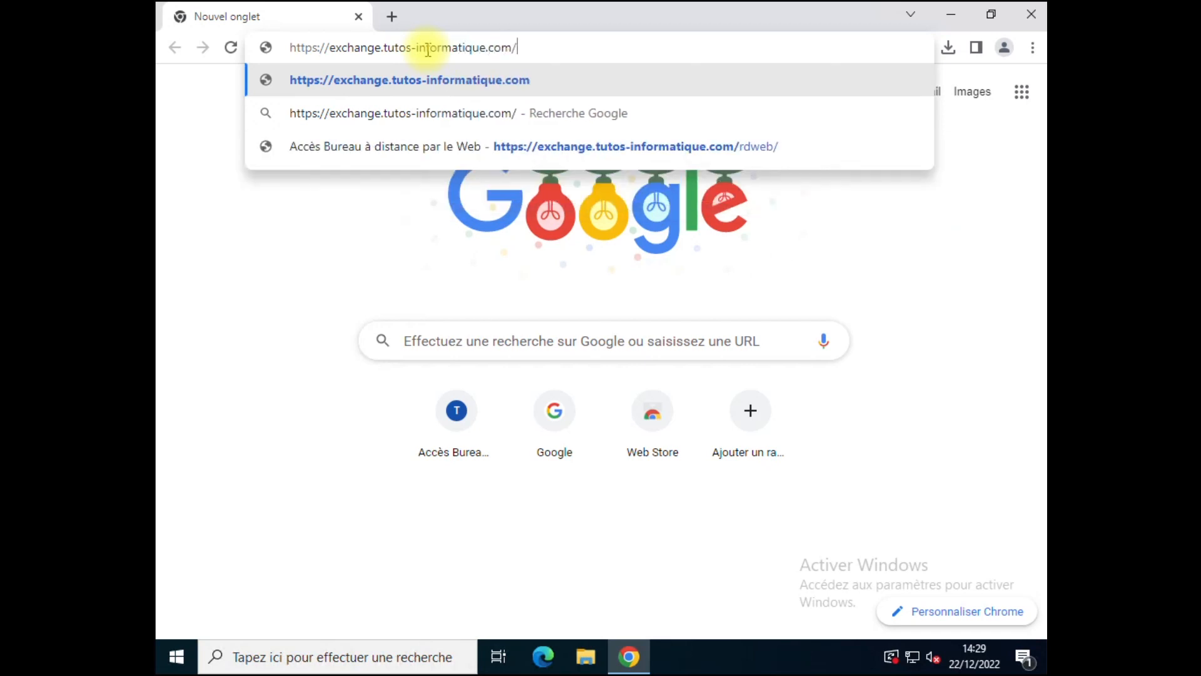
text(rdweb/)
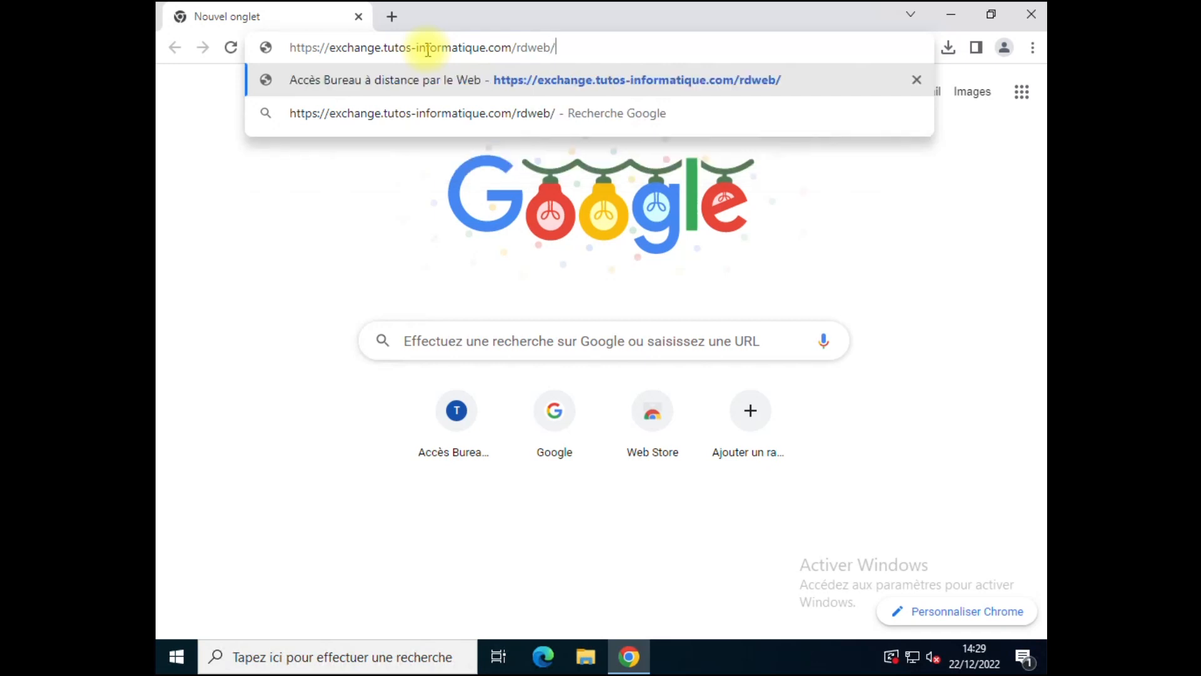
text(webclient)
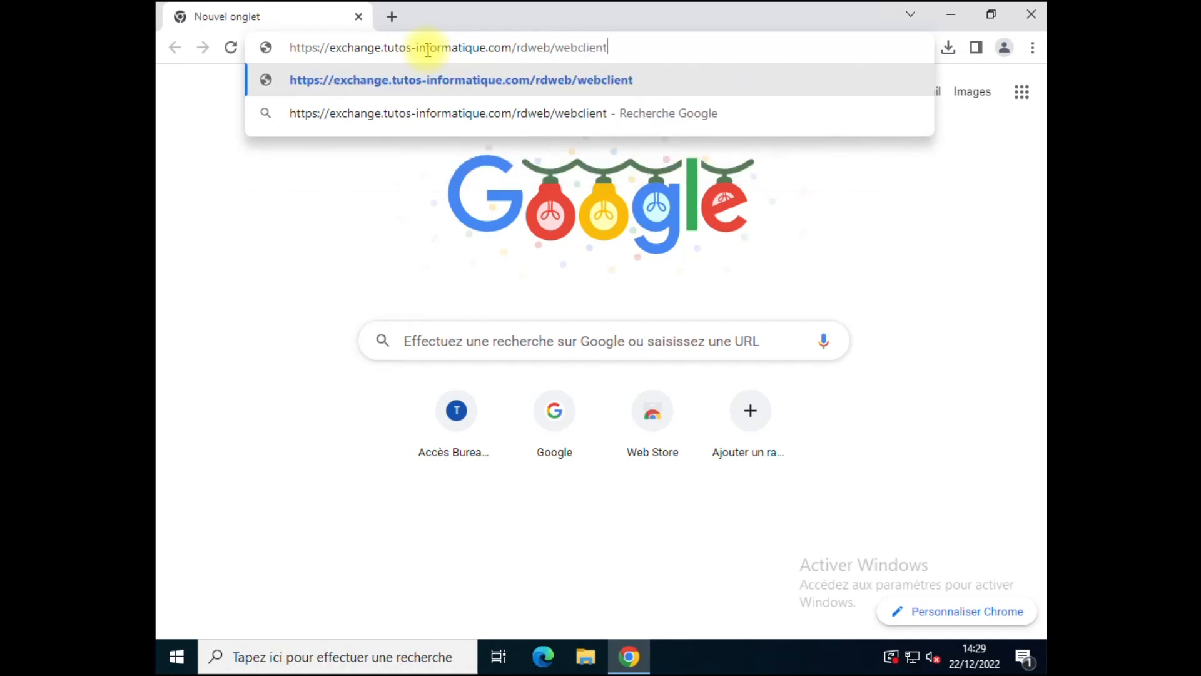
key(Return)
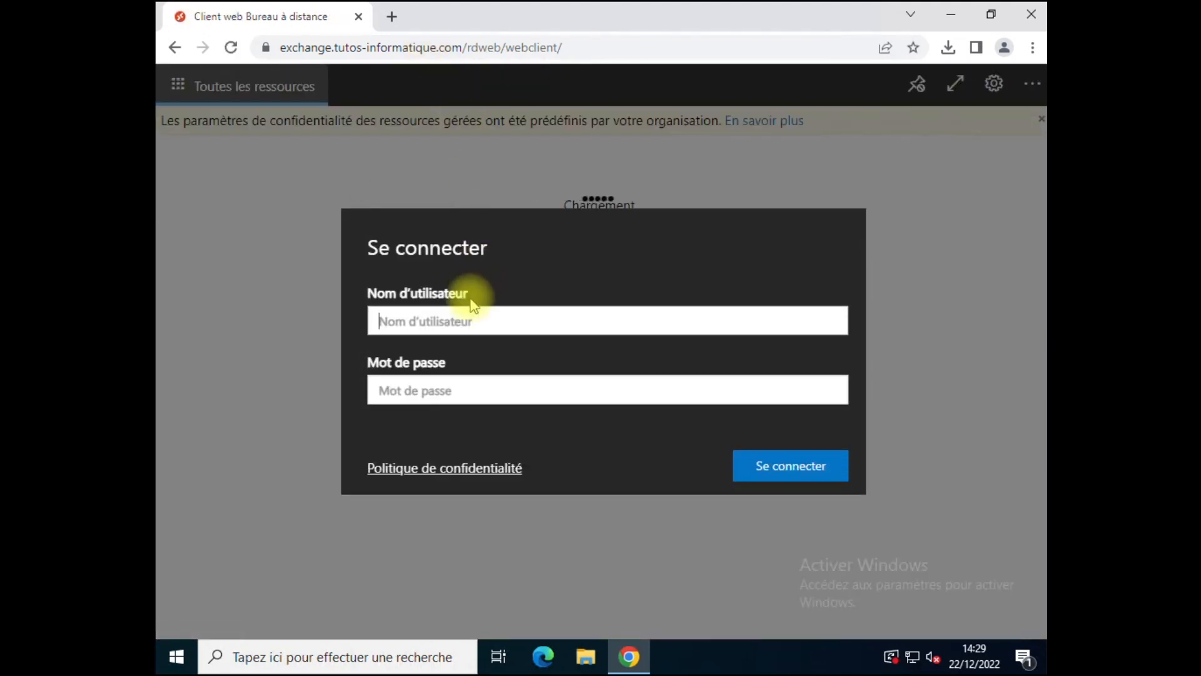
Step: Sign in to the RD web client with the domain user name and password
text(dom)
text(20)
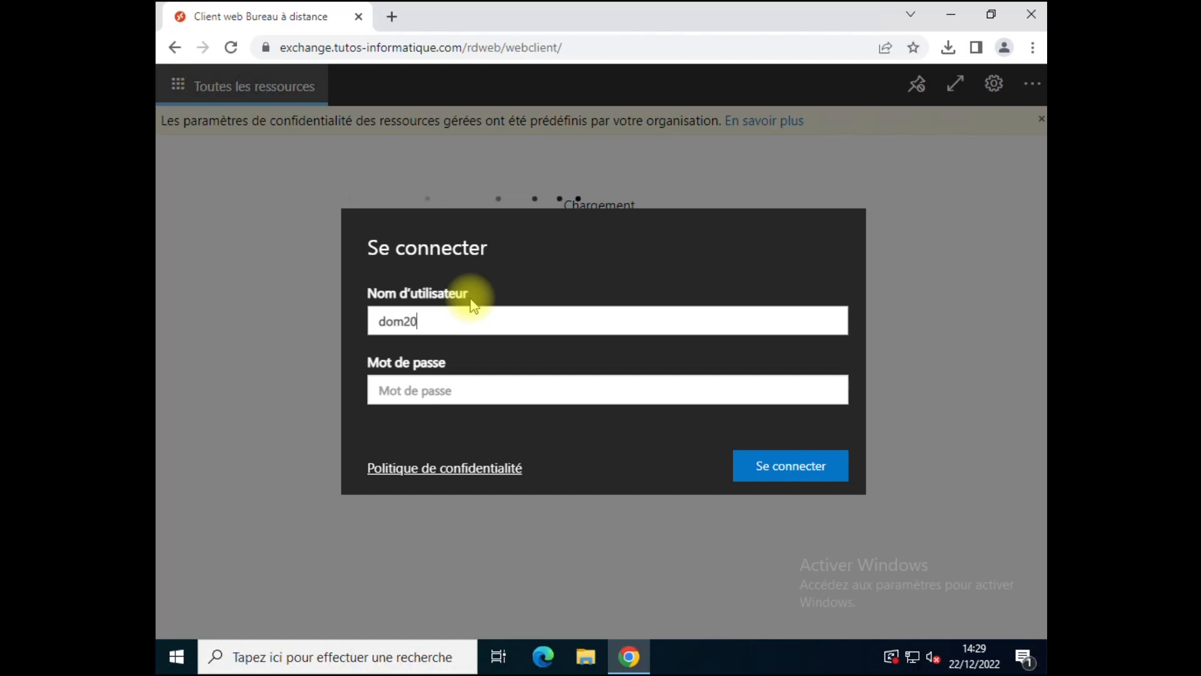
key(Tab)
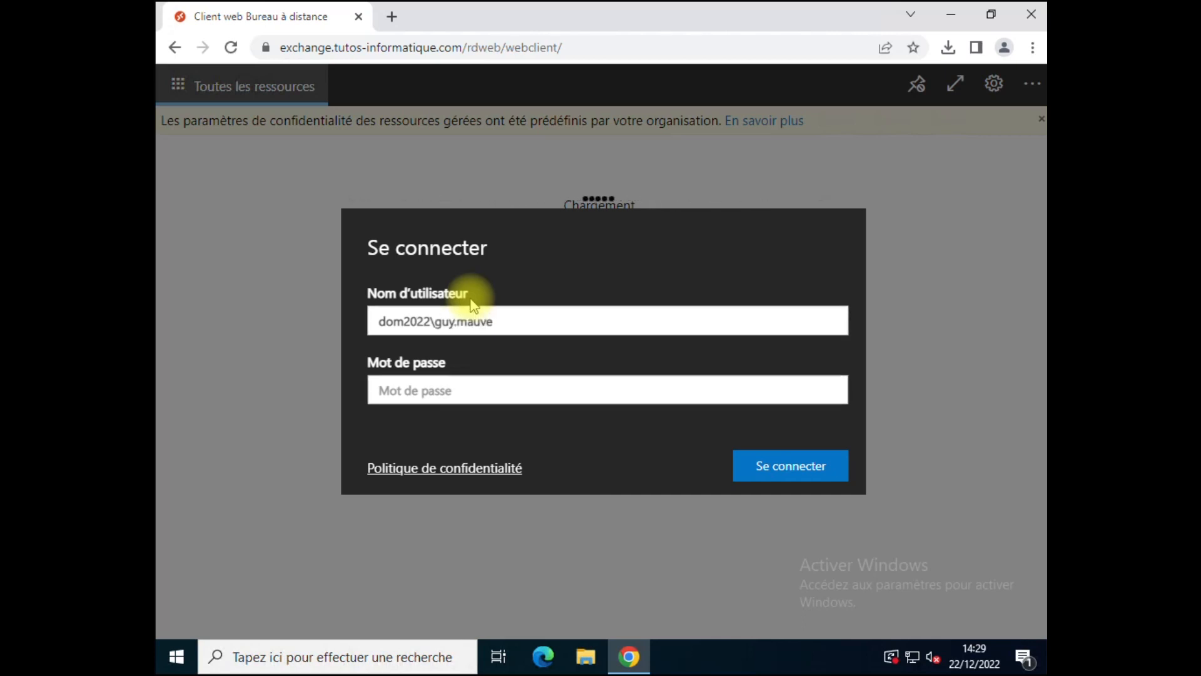
text(••••••••)
key(Return)
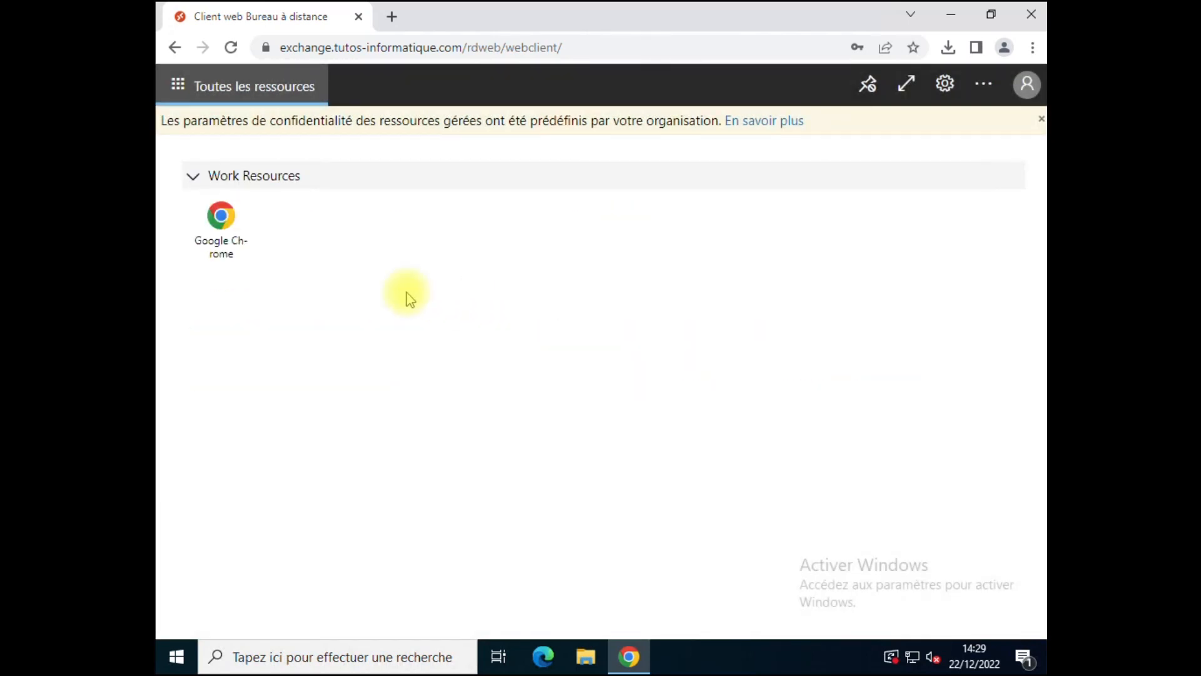
Step: Launch the Google Chrome resource with printer, file transfer and microphone access turned off
click(226, 250)
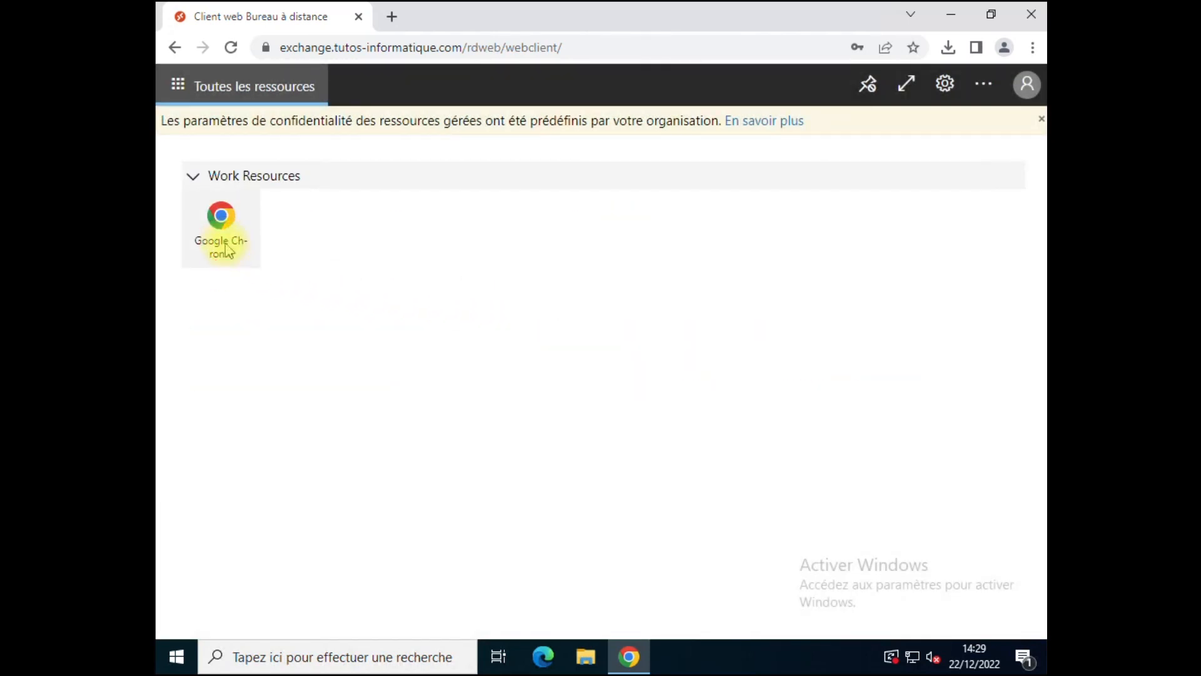
click(606, 383)
click(606, 355)
click(387, 384)
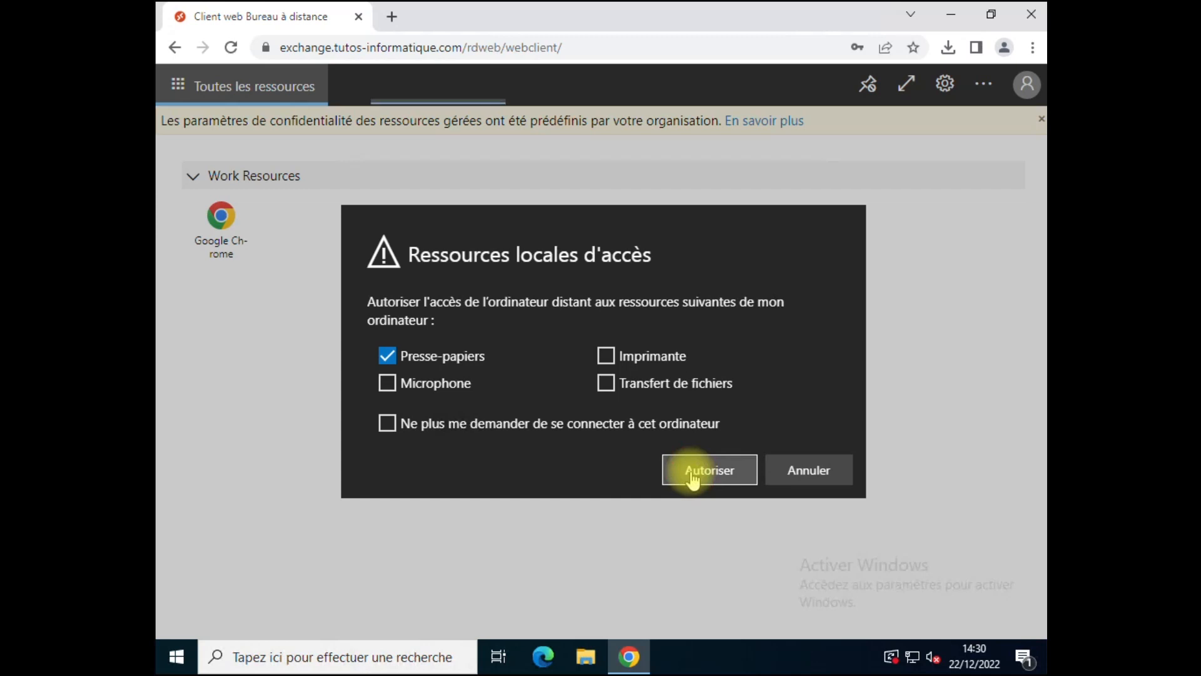
Step: Allow clipboard access to run remote Chrome, then close the browser and leave the web client
click(692, 477)
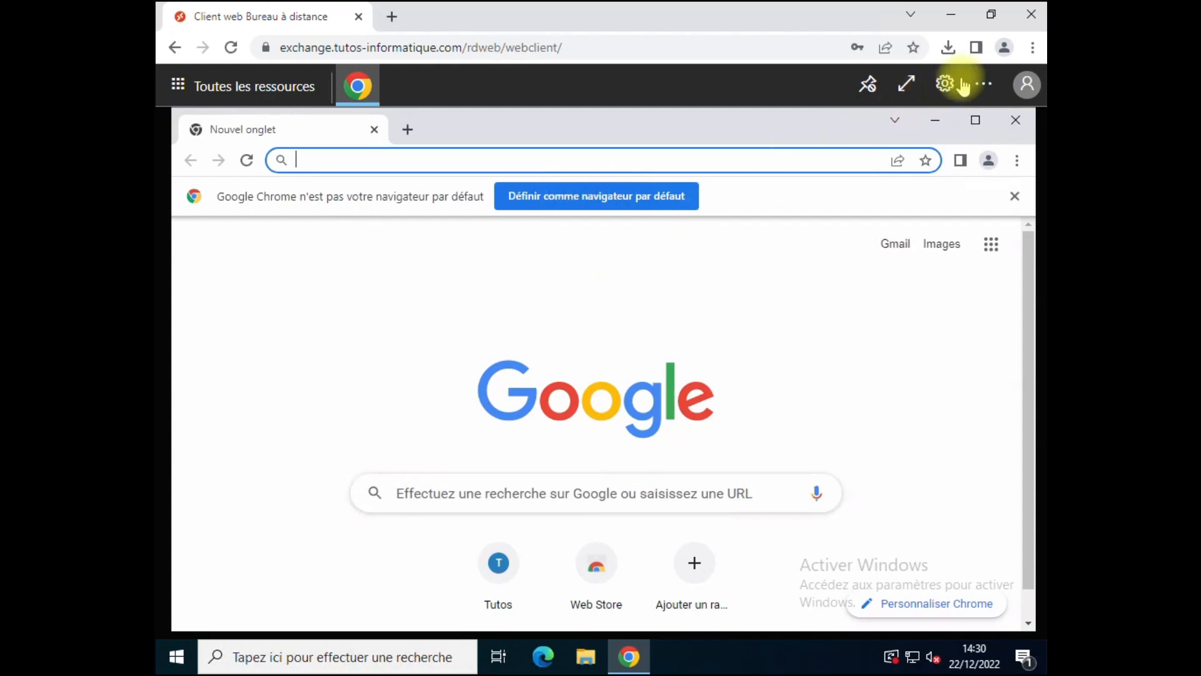
click(267, 87)
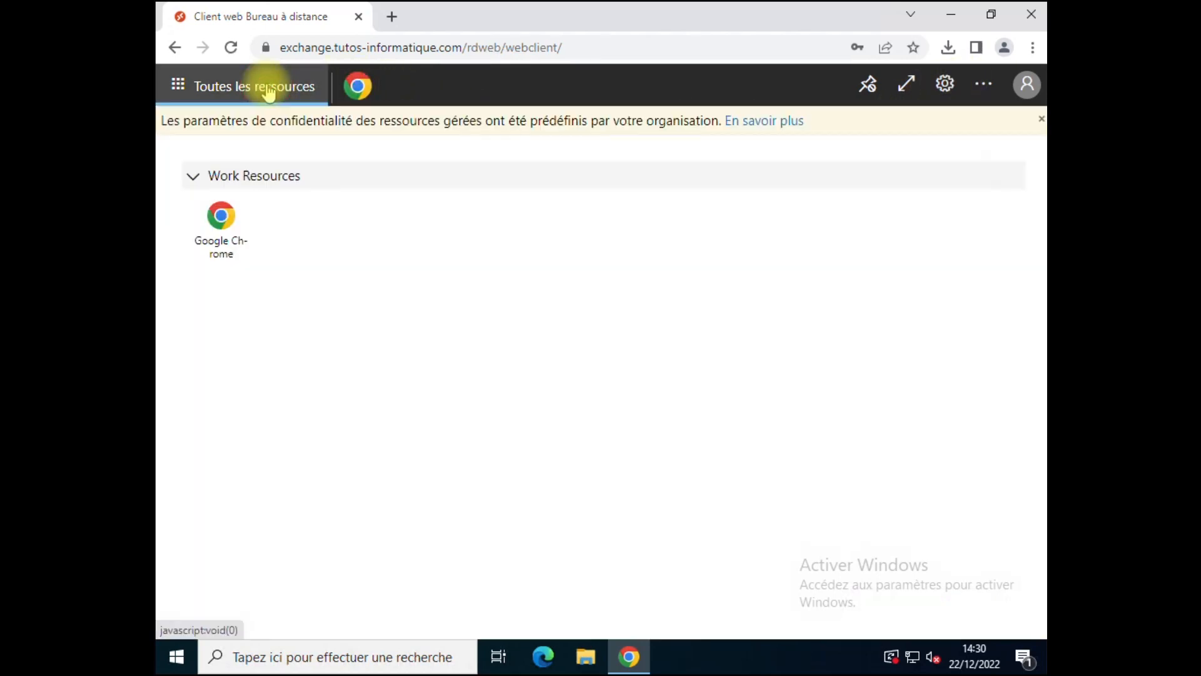
click(357, 86)
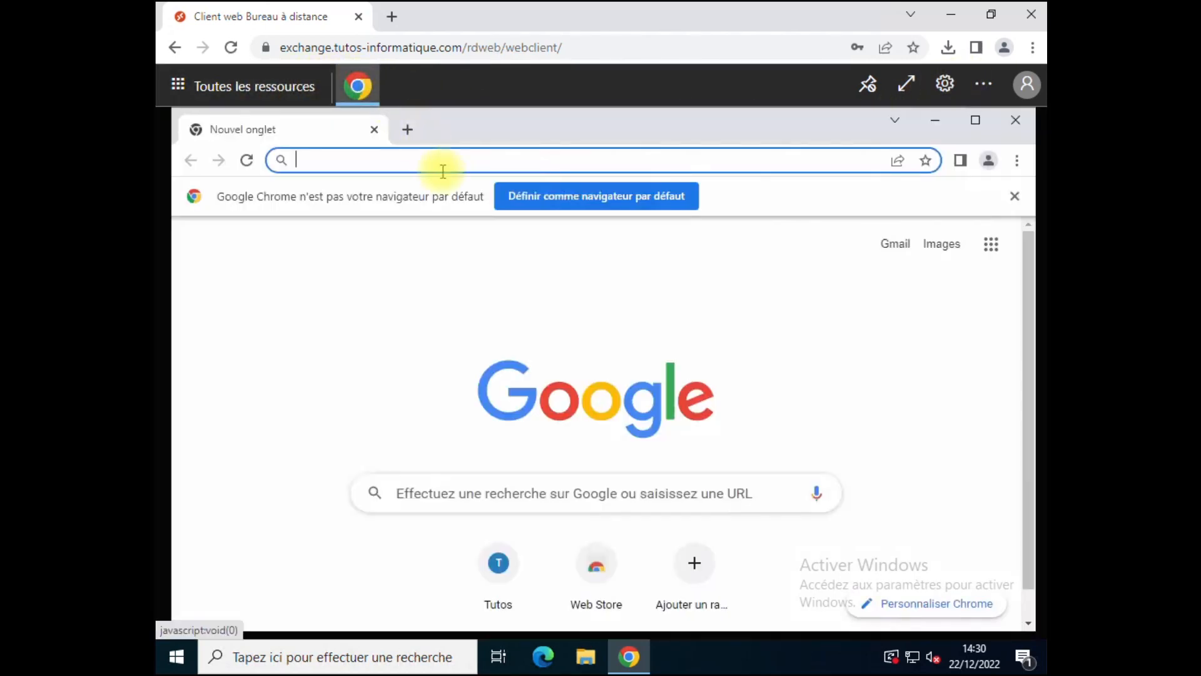
click(1031, 14)
click(675, 164)
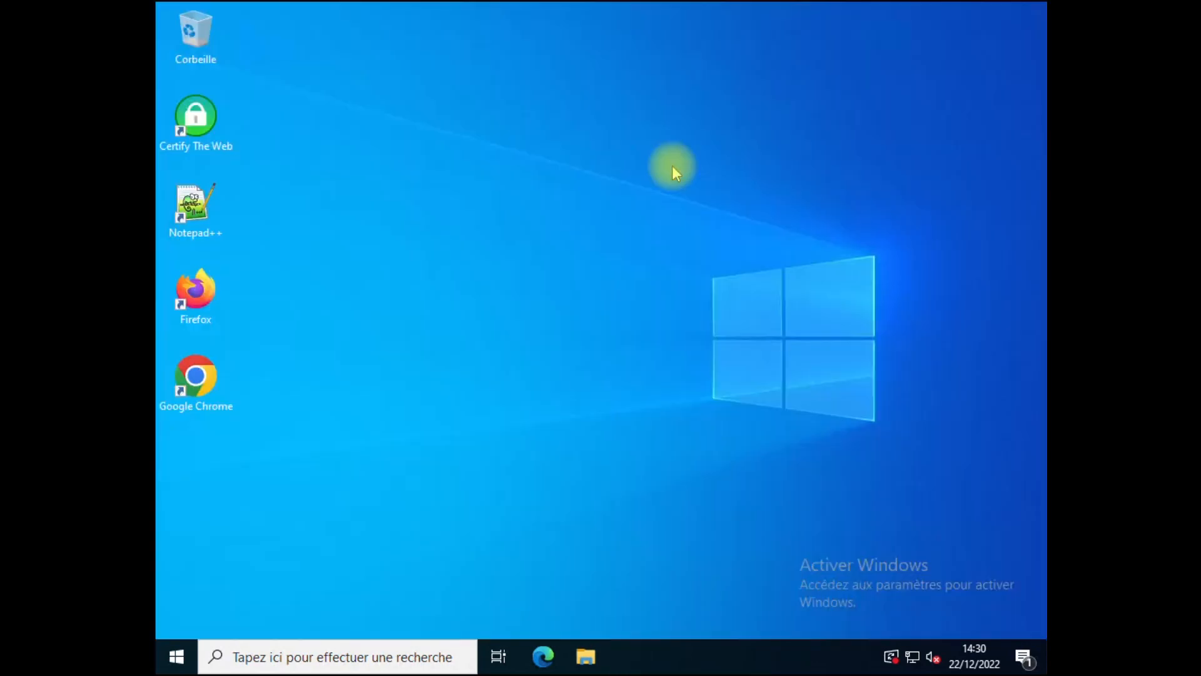